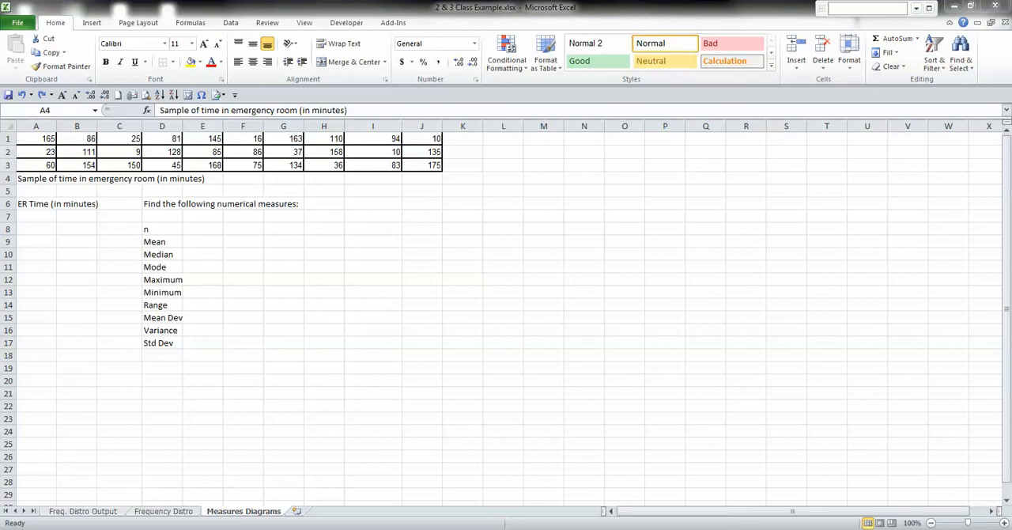
Remove all borders from the emergency room sample data in A1:J3.
{"action": "left_click", "coordinate": [37, 138]}
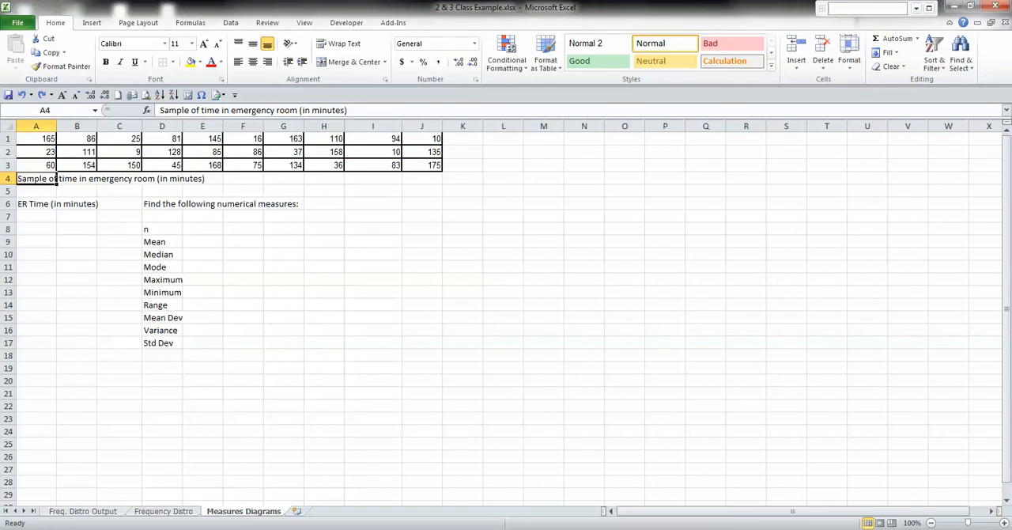
{"action": "left_click", "coordinate": [36, 138]}
{"action": "left_click_drag", "start_coordinate": [37, 138], "coordinate": [443, 171]}
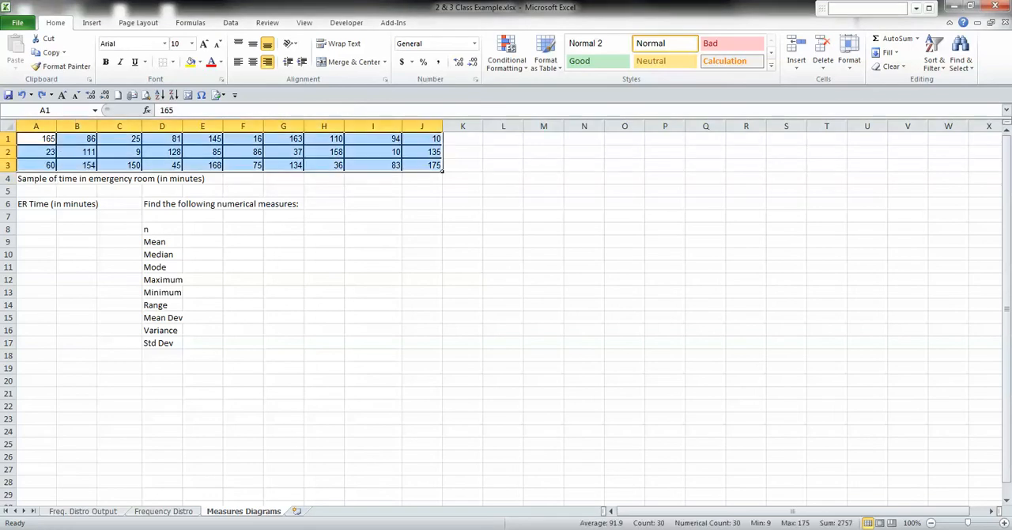
{"action": "left_click", "coordinate": [171, 62]}
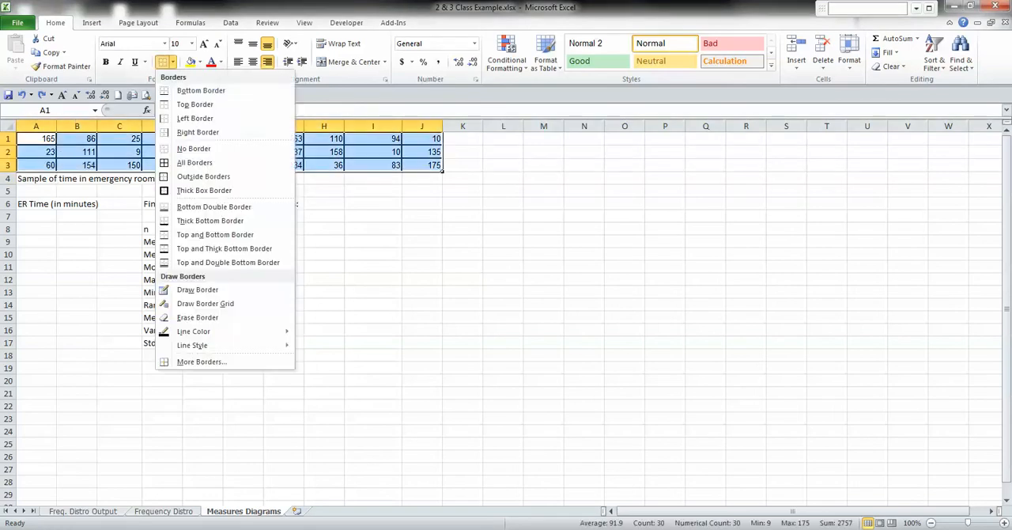
{"action": "left_click", "coordinate": [194, 148]}
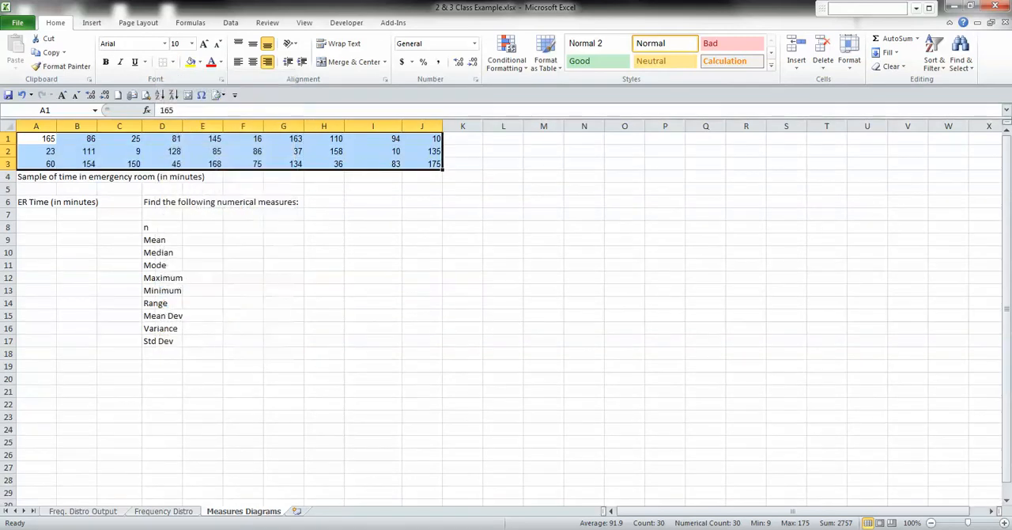
Copy the first data row, A1:J1, and paste it transposed into the ER Time column starting at A7.
{"action": "left_click", "coordinate": [36, 138]}
{"action": "key", "text": "ctrl+shift+Right"}
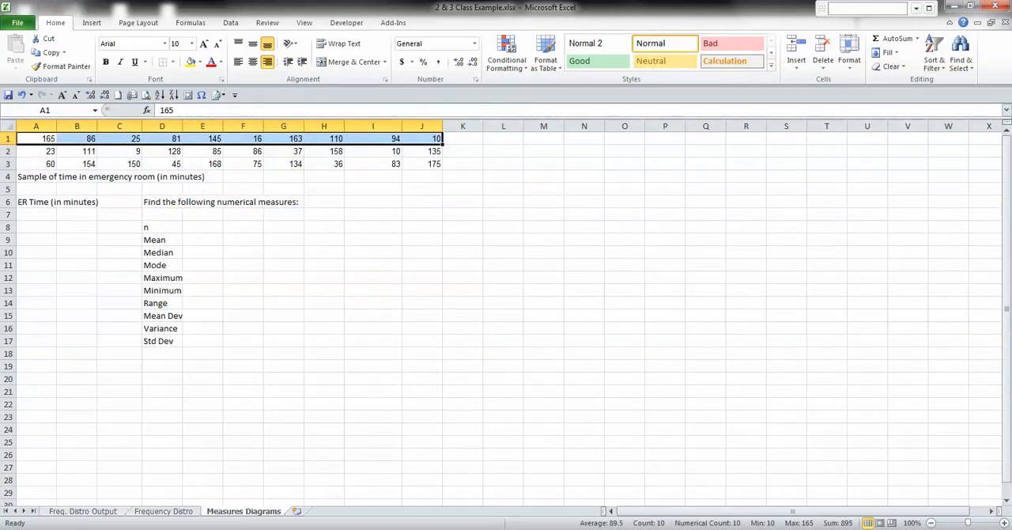
{"action": "key", "text": "ctrl+c"}
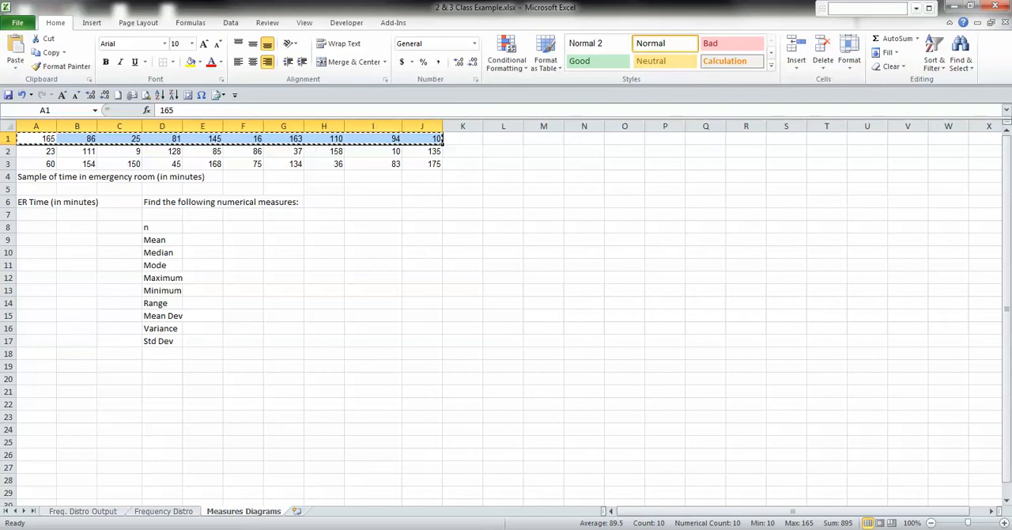
{"action": "left_click", "coordinate": [36, 214]}
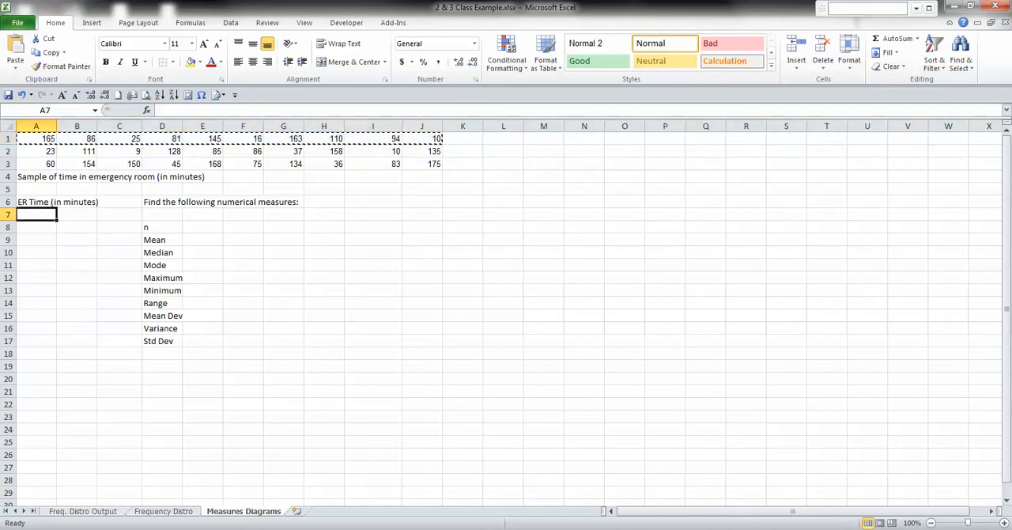
{"action": "right_click", "coordinate": [38, 214]}
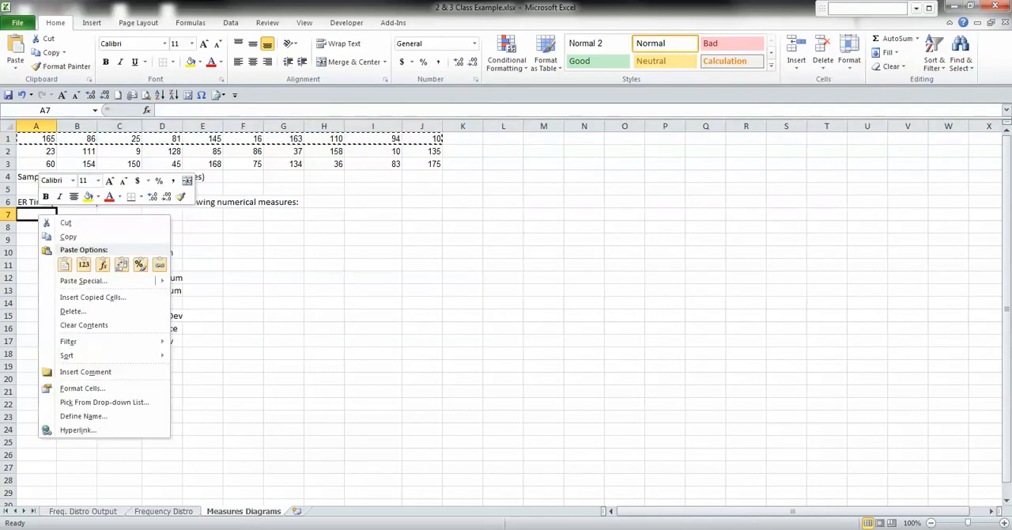
{"action": "left_click", "coordinate": [83, 281]}
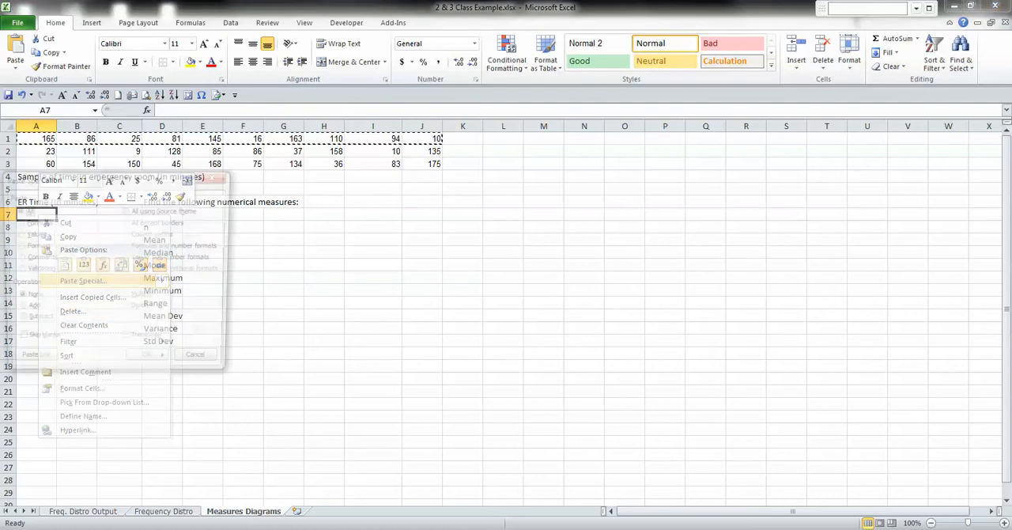
{"action": "left_click", "coordinate": [127, 341]}
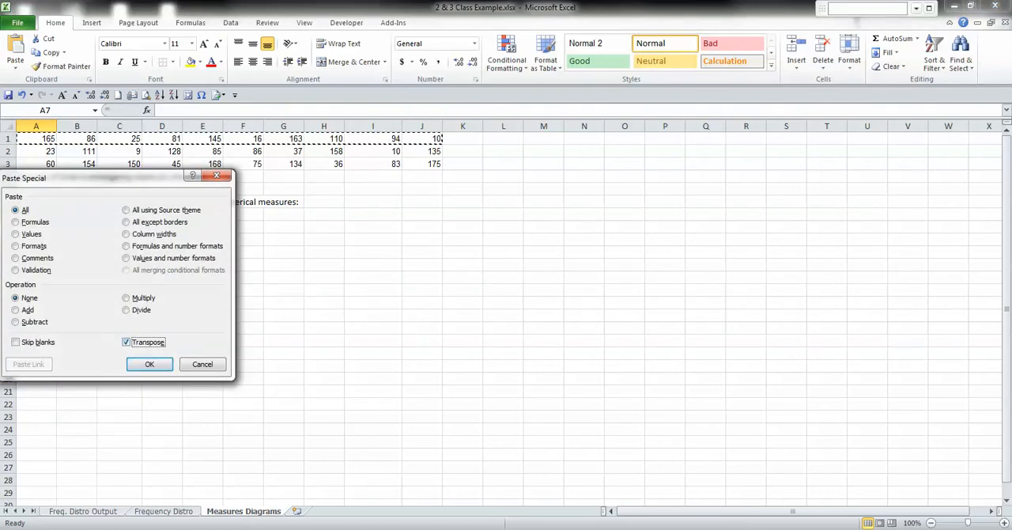
{"action": "left_click_drag", "start_coordinate": [111, 178], "coordinate": [416, 172]}
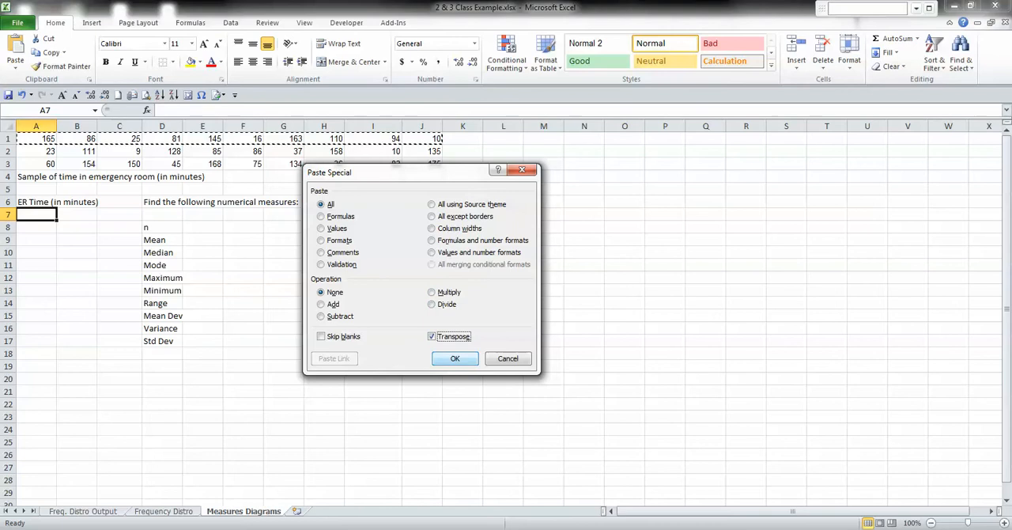
{"action": "left_click", "coordinate": [454, 358]}
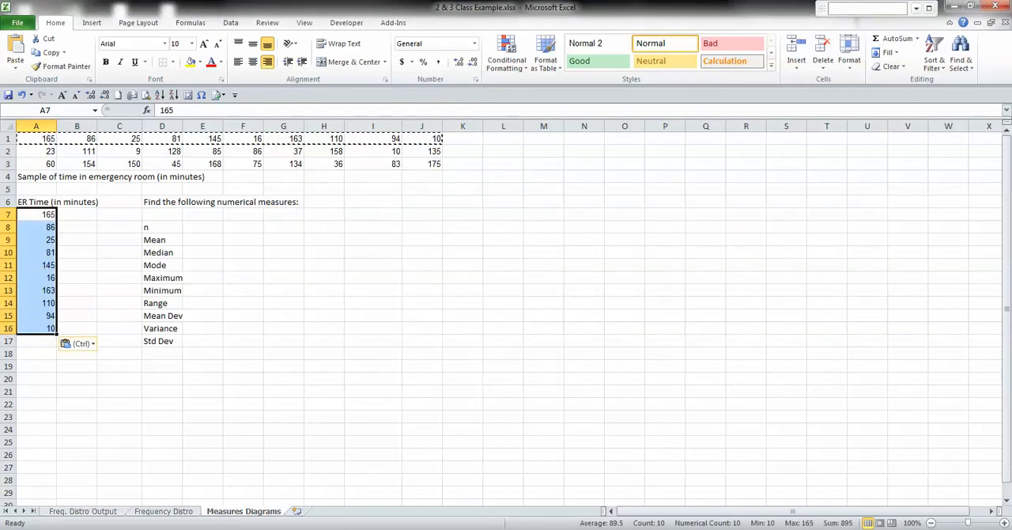
Copy the second data row, A2:J2, and paste it transposed into the ER Time column starting at A17.
{"action": "left_click", "coordinate": [37, 151]}
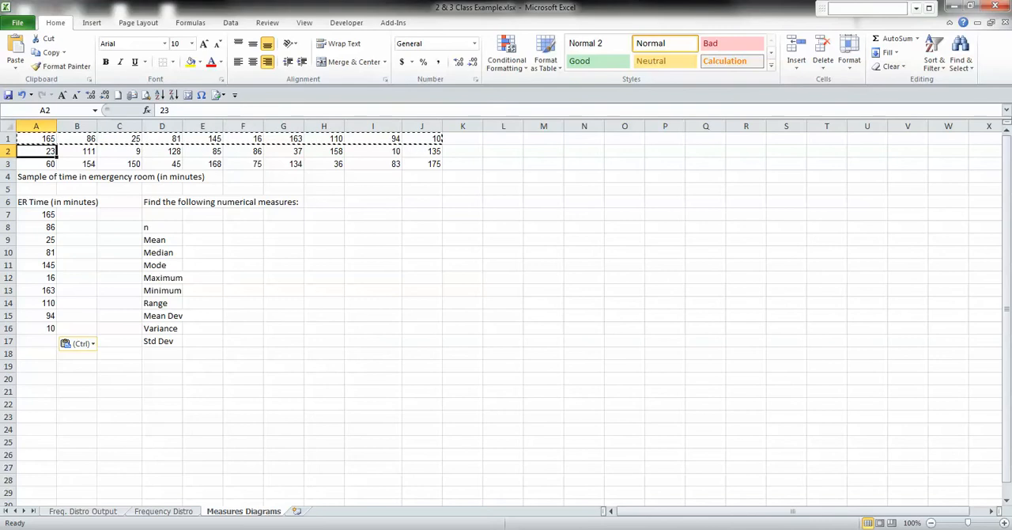
{"action": "key", "text": "ctrl+shift+Right"}
{"action": "key", "text": "ctrl+c"}
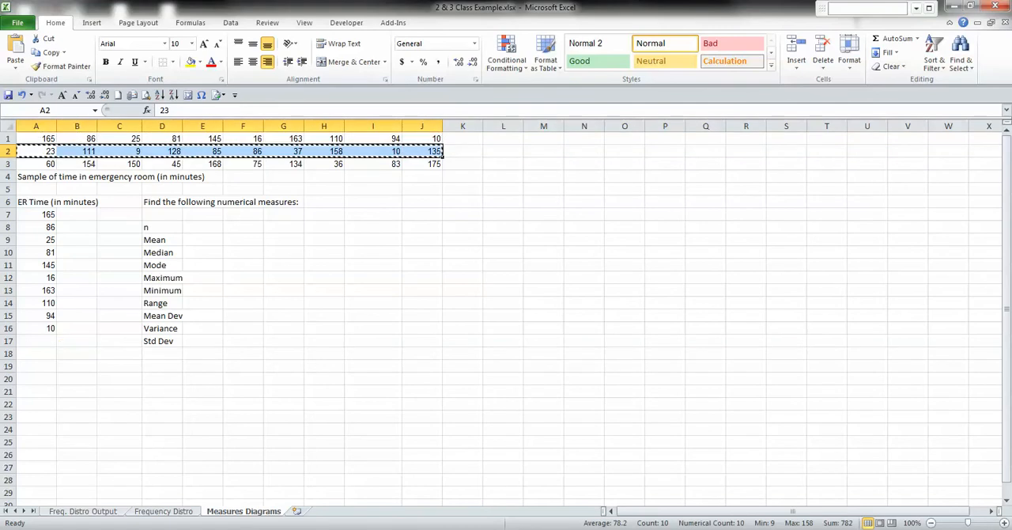
{"action": "left_click", "coordinate": [36, 341]}
{"action": "key", "text": "alt+e"}
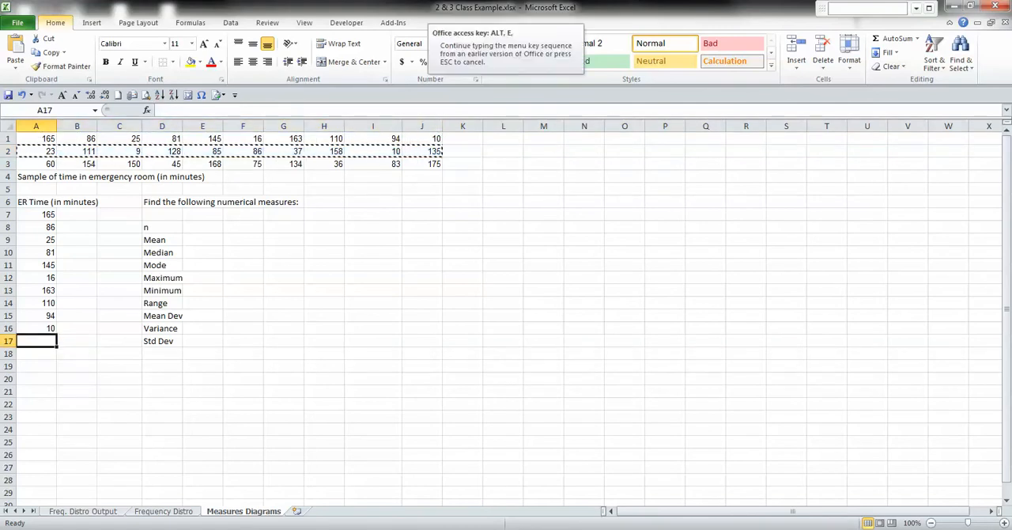
{"action": "key", "text": "s"}
{"action": "key", "text": "e"}
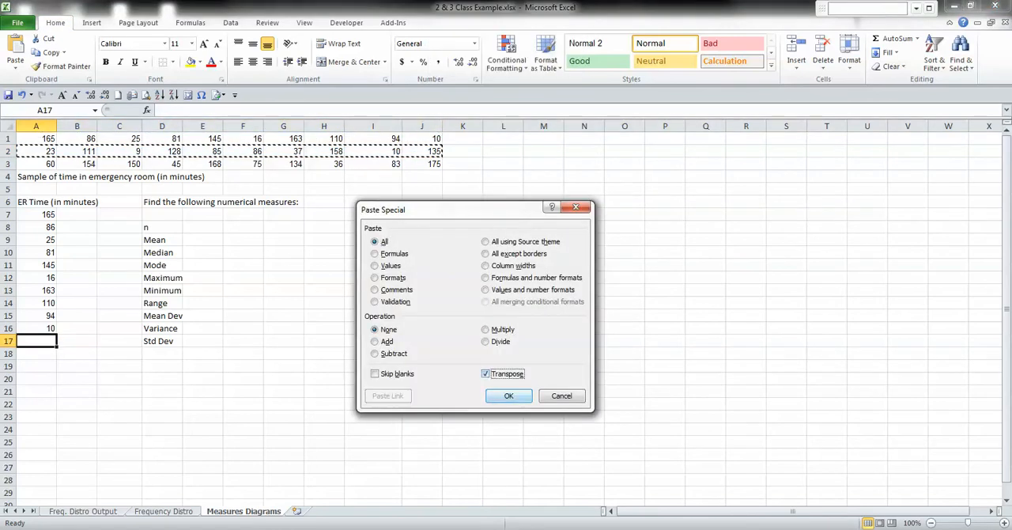
{"action": "key", "text": "Return"}
Copy the third data row, A3:J3, and paste it transposed into the ER Time column starting at A27.
{"action": "left_click", "coordinate": [36, 467]}
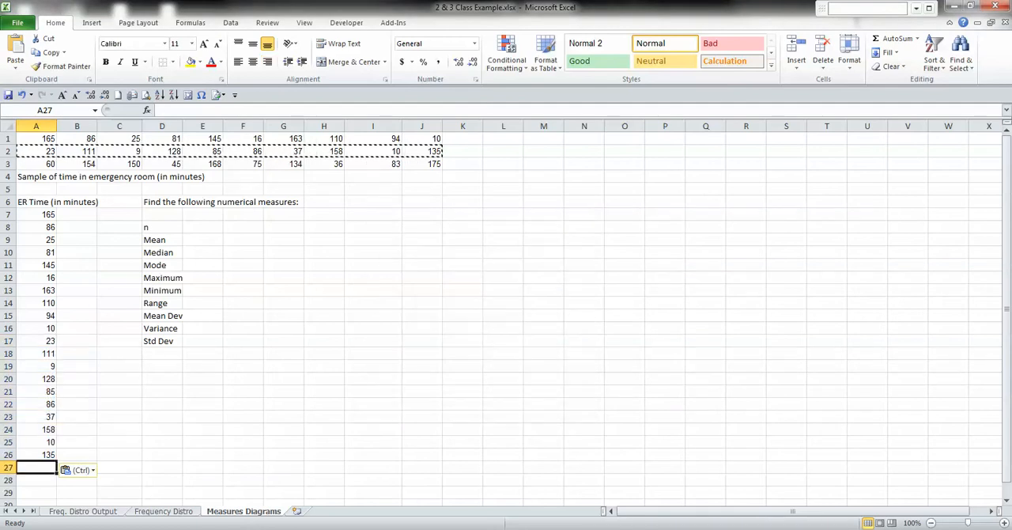
{"action": "left_click", "coordinate": [36, 164]}
{"action": "key", "text": "ctrl+shift+Right"}
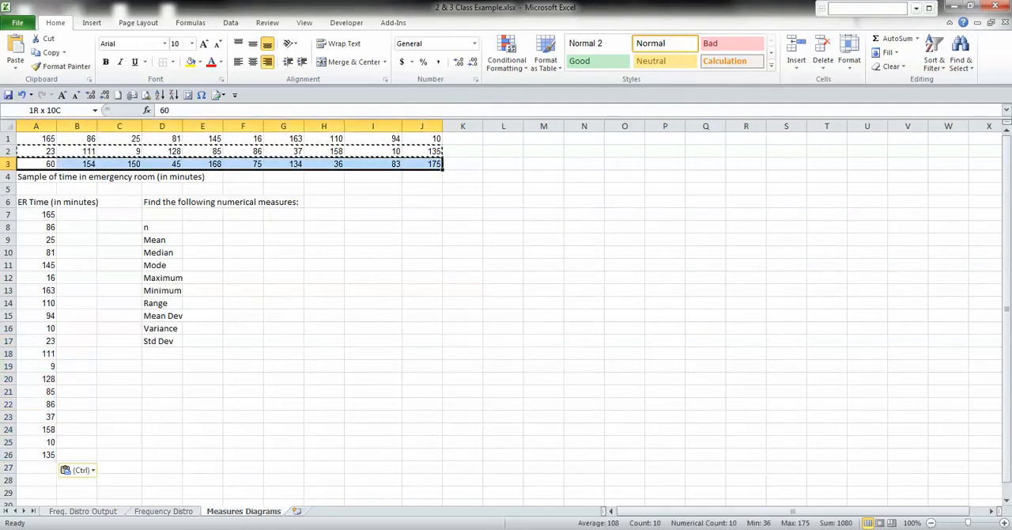
{"action": "key", "text": "ctrl+c"}
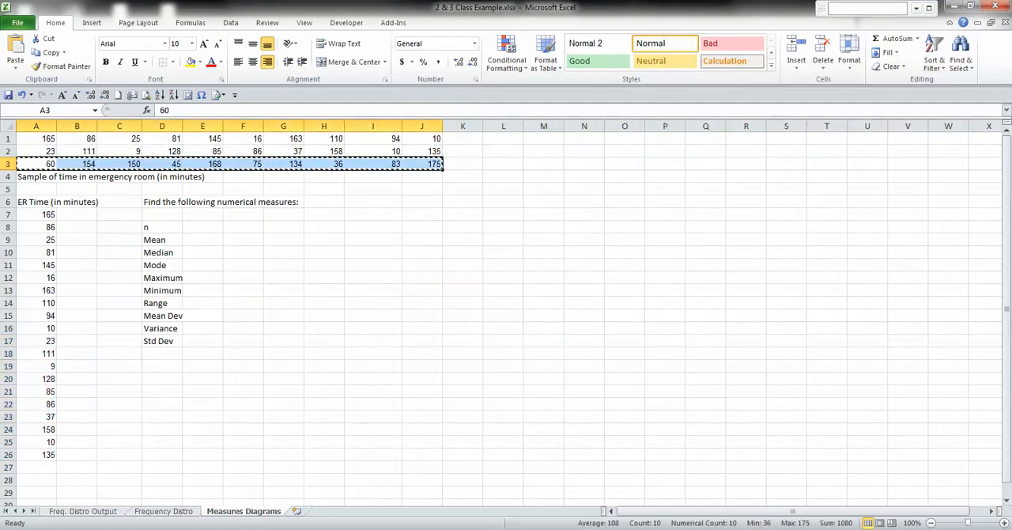
{"action": "key", "text": "ctrl+Down"}
{"action": "key", "text": "ctrl+Down"}
{"action": "key", "text": "ctrl+Down"}
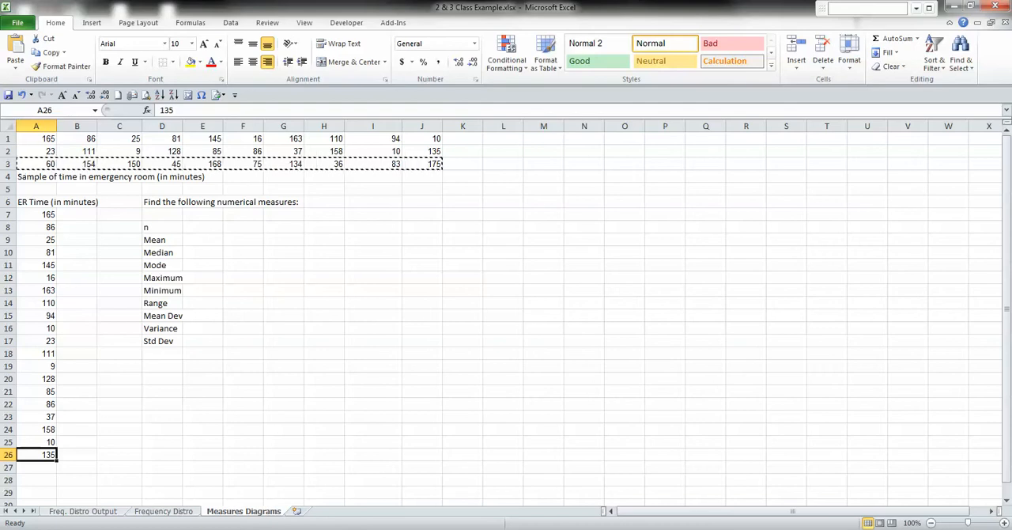
{"action": "key", "text": "Down"}
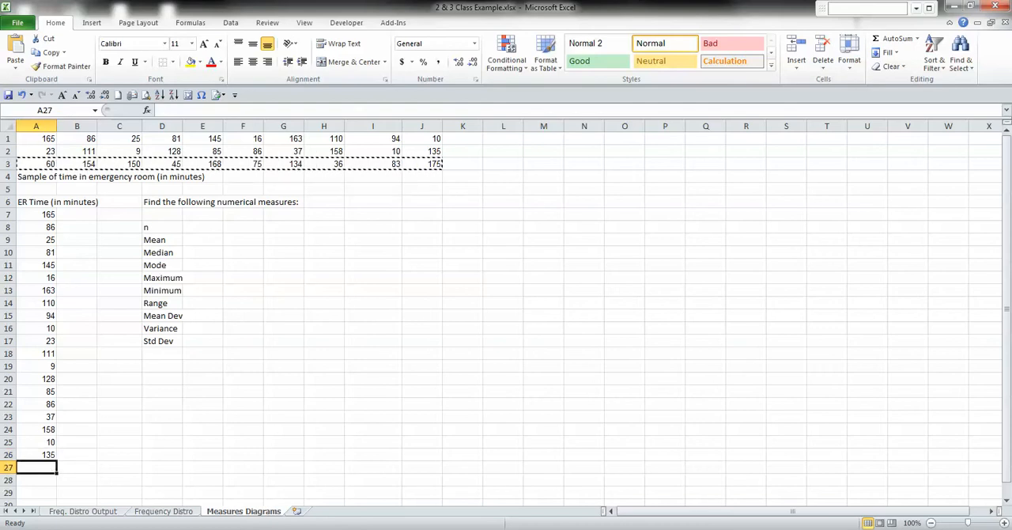
{"action": "key", "text": "alt+e"}
{"action": "key", "text": "s"}
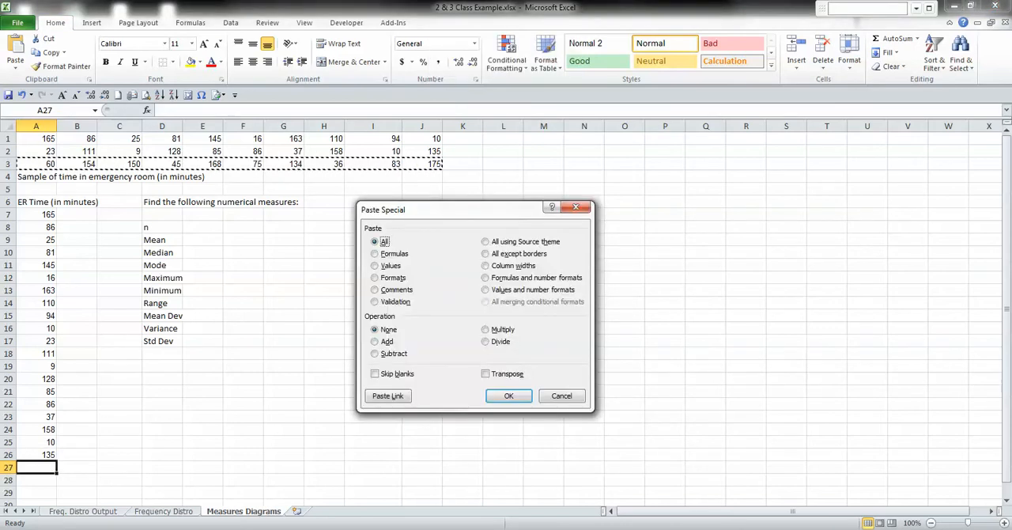
{"action": "key", "text": "alt+e"}
{"action": "key", "text": "Return"}
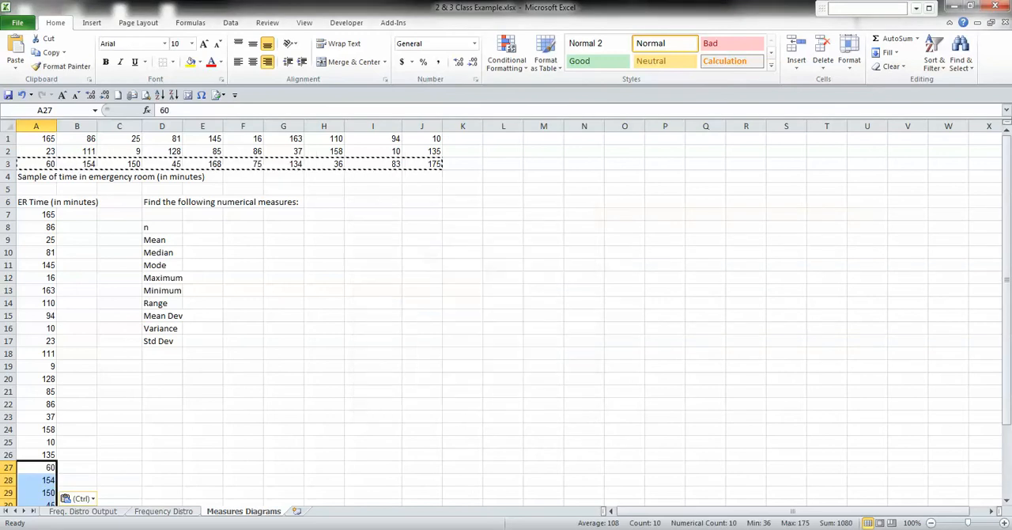
{"action": "scroll", "coordinate": [506, 316], "scroll_direction": "down", "scroll_amount": 7}
{"action": "scroll", "coordinate": [506, 316], "scroll_direction": "up", "scroll_amount": 7}
Select the ER times in A7:A36 and examine their summary statistics and the status bar's display options.
{"action": "left_click", "coordinate": [203, 227]}
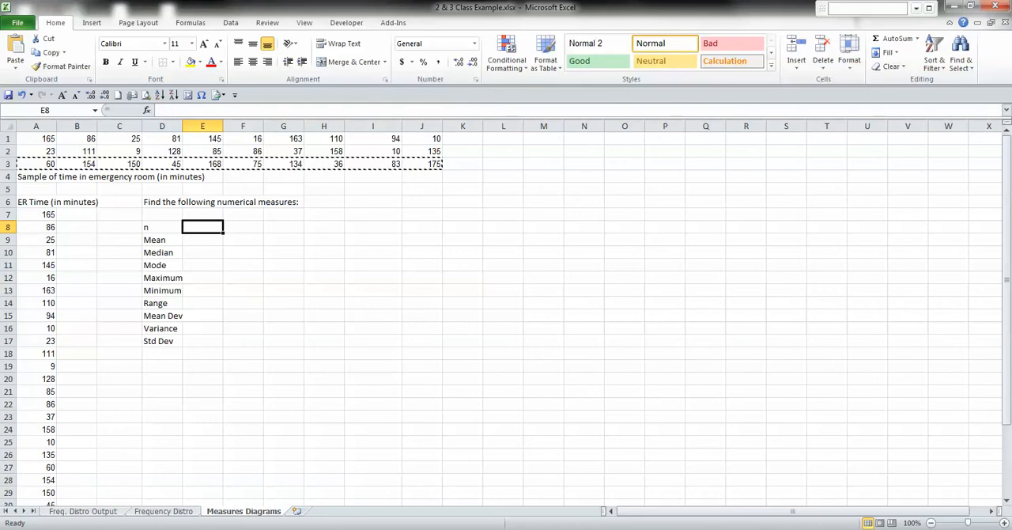
{"action": "left_click", "coordinate": [36, 214]}
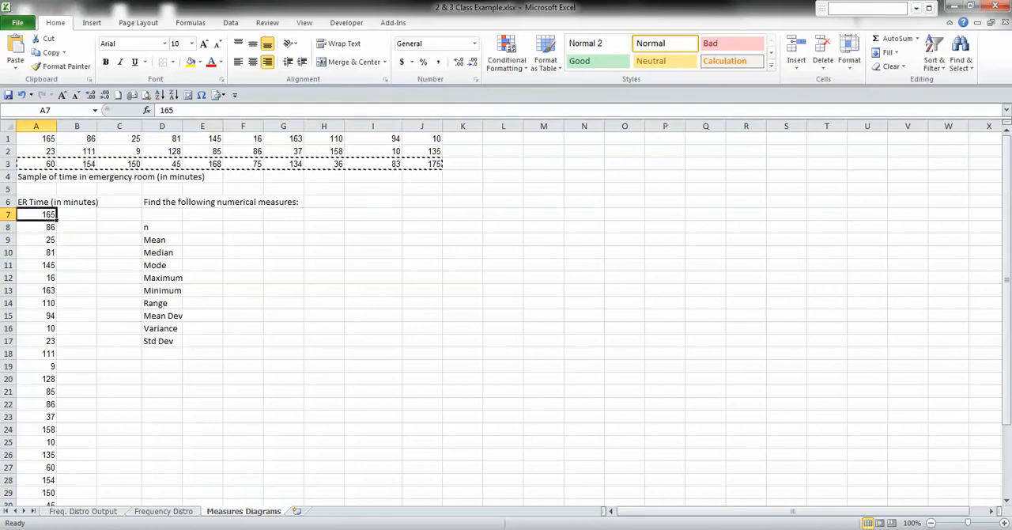
{"action": "key", "text": "ctrl+shift+Down"}
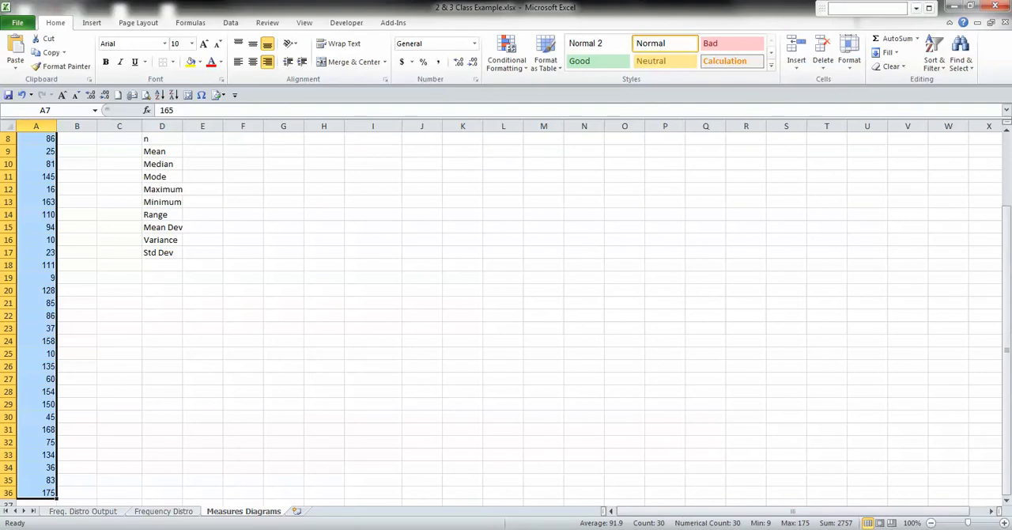
{"action": "right_click", "coordinate": [550, 523]}
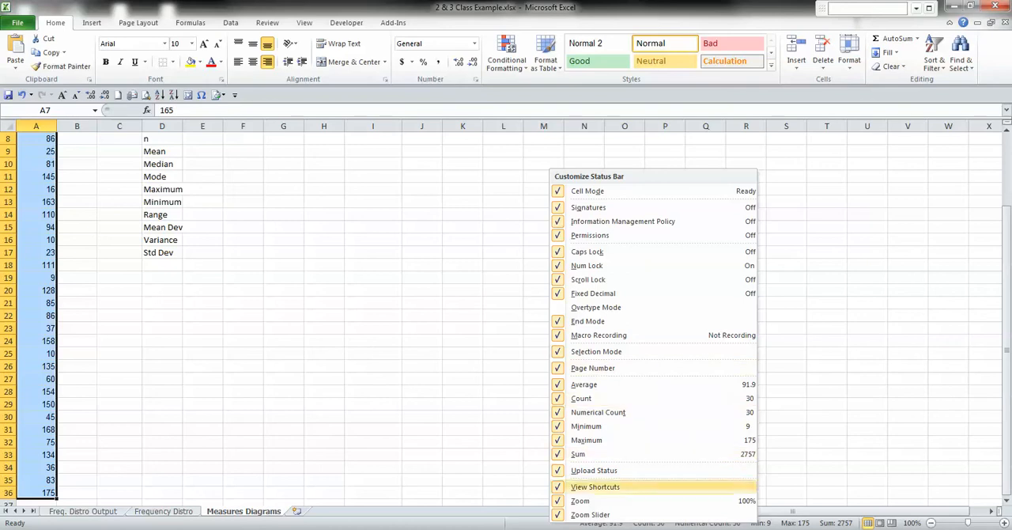
{"action": "key", "text": "Escape"}
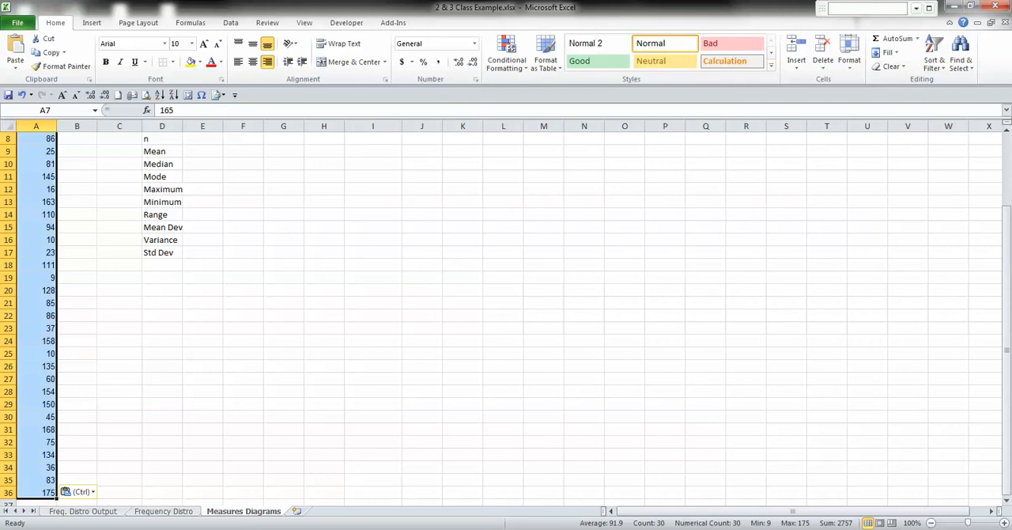
{"action": "scroll", "coordinate": [506, 317], "scroll_direction": "up", "scroll_amount": 3}
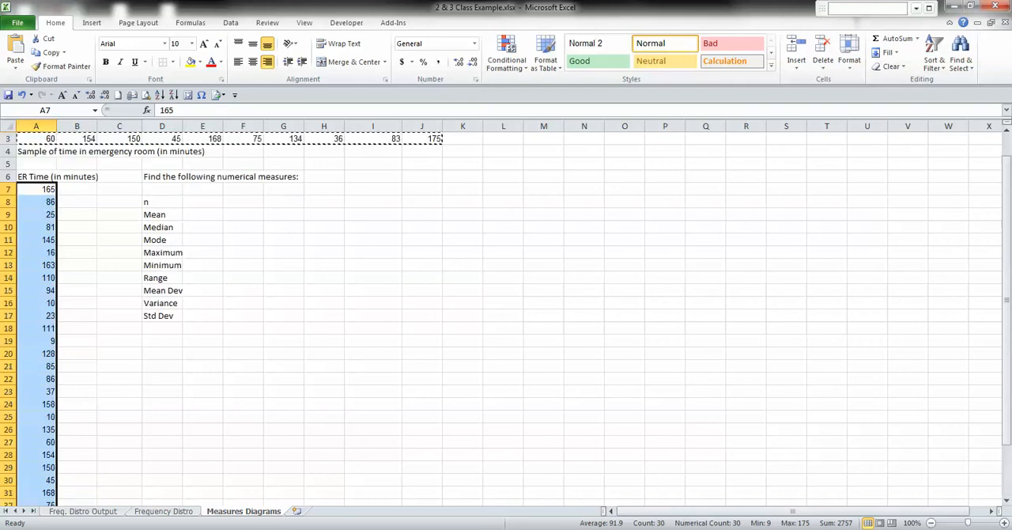
Select A6:A36 including the ER Time heading to compare the Count with the Numerical Count.
{"action": "left_click", "coordinate": [37, 201]}
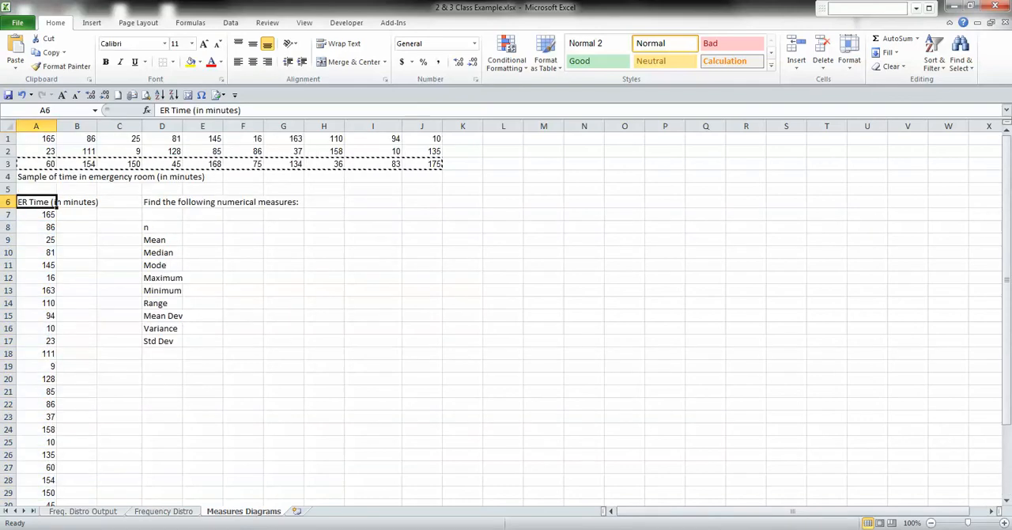
{"action": "key", "text": "ctrl+shift+Down"}
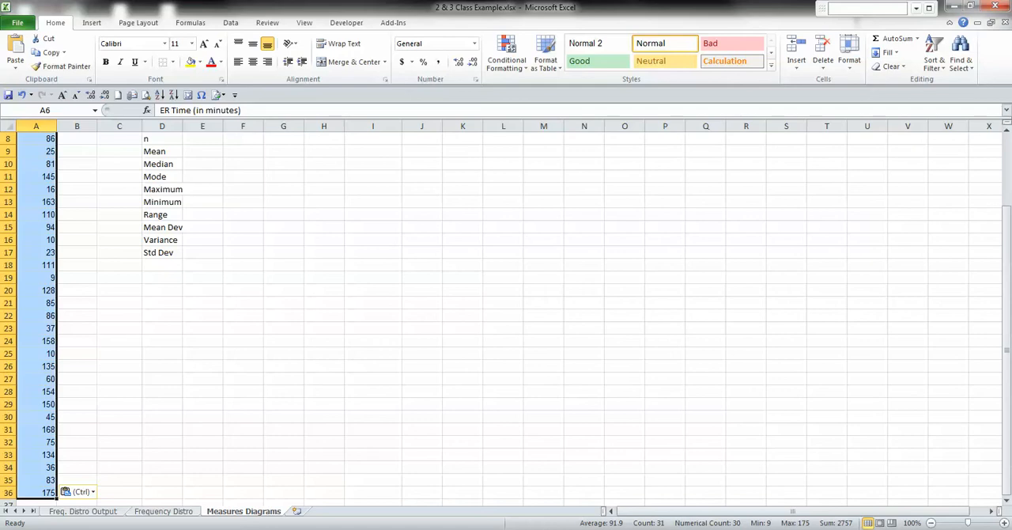
{"action": "scroll", "coordinate": [506, 317], "scroll_direction": "up", "scroll_amount": 2}
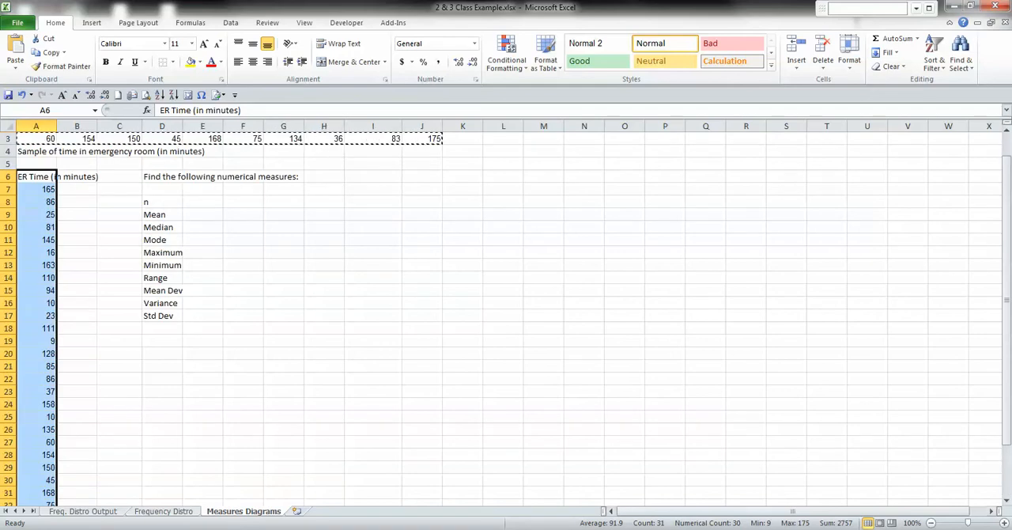
Enter 30 as the sample size n in cell E8.
{"action": "left_click", "coordinate": [202, 202]}
{"action": "type", "text": "30"}
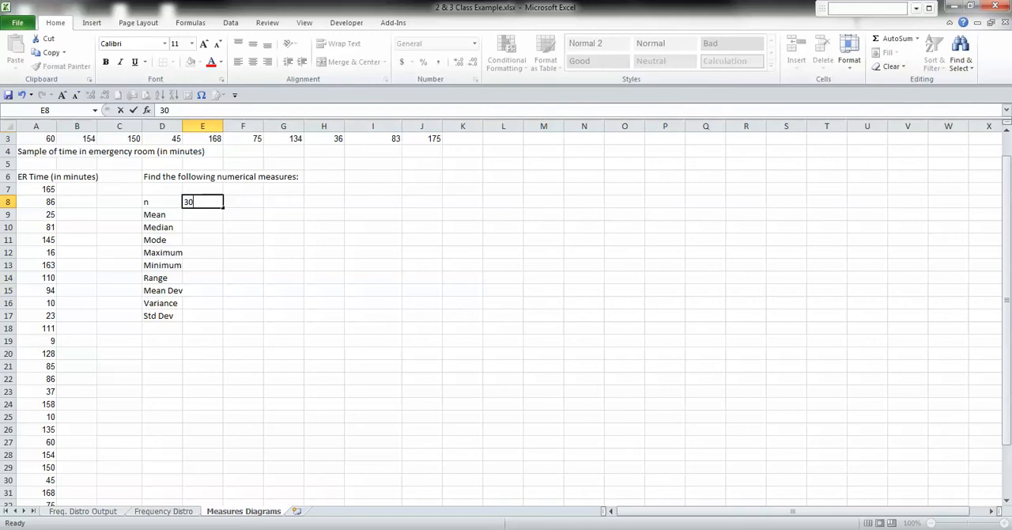
{"action": "key", "text": "Tab"}
Calculate the sample size in F8 with a COUNT formula over the ER times in A7:A36.
{"action": "type", "text": "=count"}
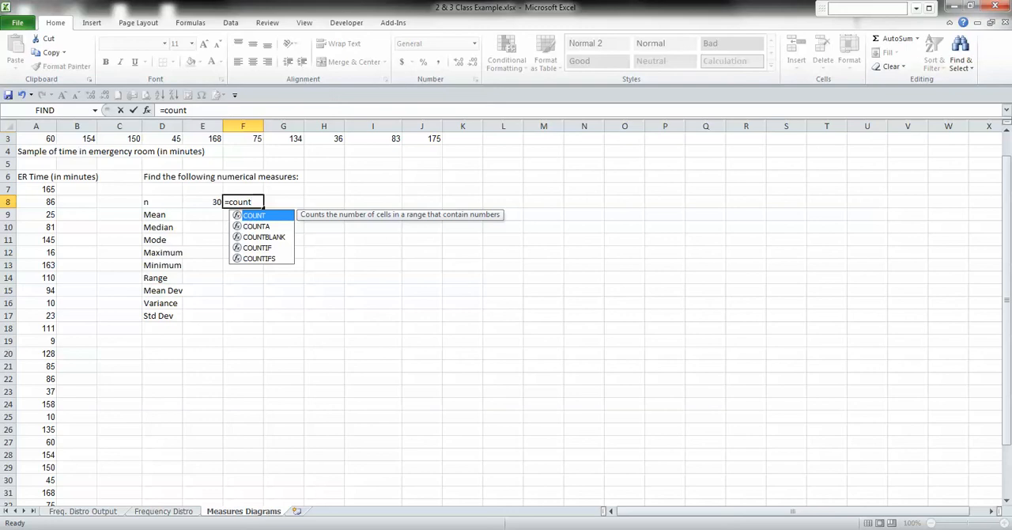
{"action": "key", "text": "Tab"}
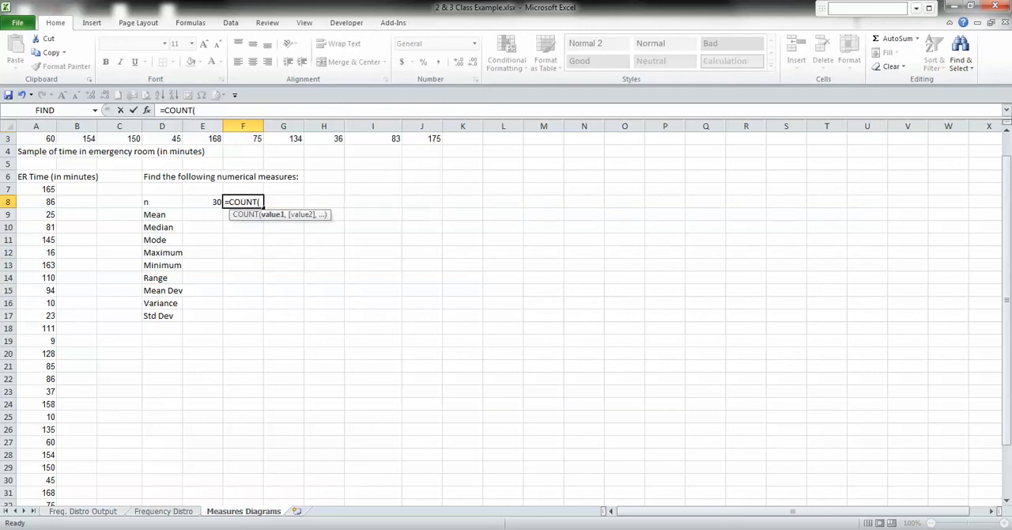
{"action": "left_click", "coordinate": [42, 189]}
{"action": "key", "text": "ctrl+shift+Down"}
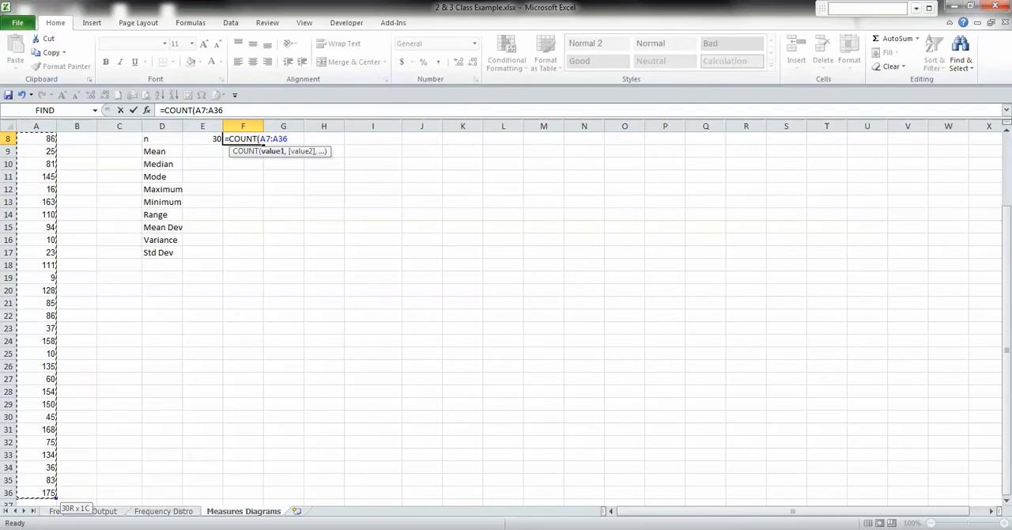
{"action": "key", "text": "Return"}
{"action": "scroll", "coordinate": [506, 316], "scroll_direction": "up", "scroll_amount": 3}
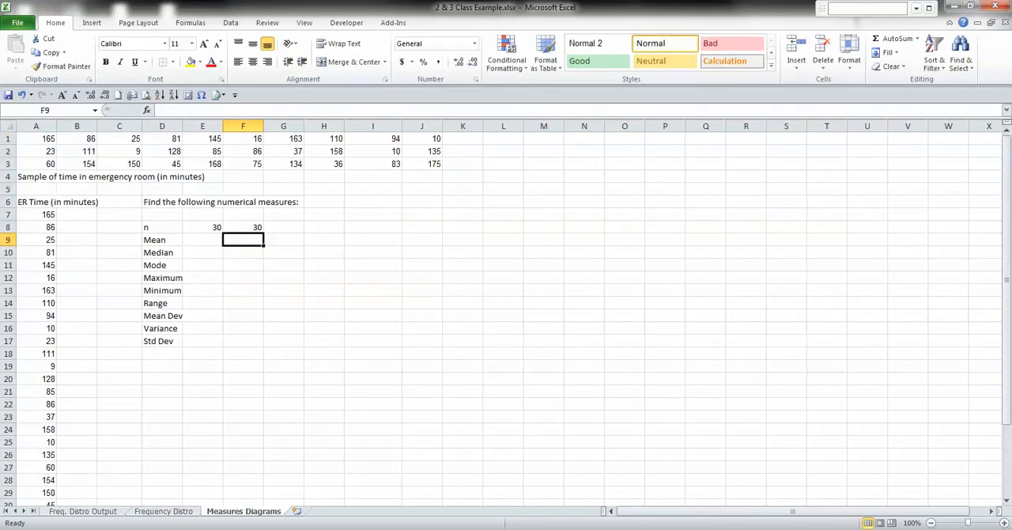
Total the ER Time column with a SUM formula in cell A38.
{"action": "left_click", "coordinate": [202, 239]}
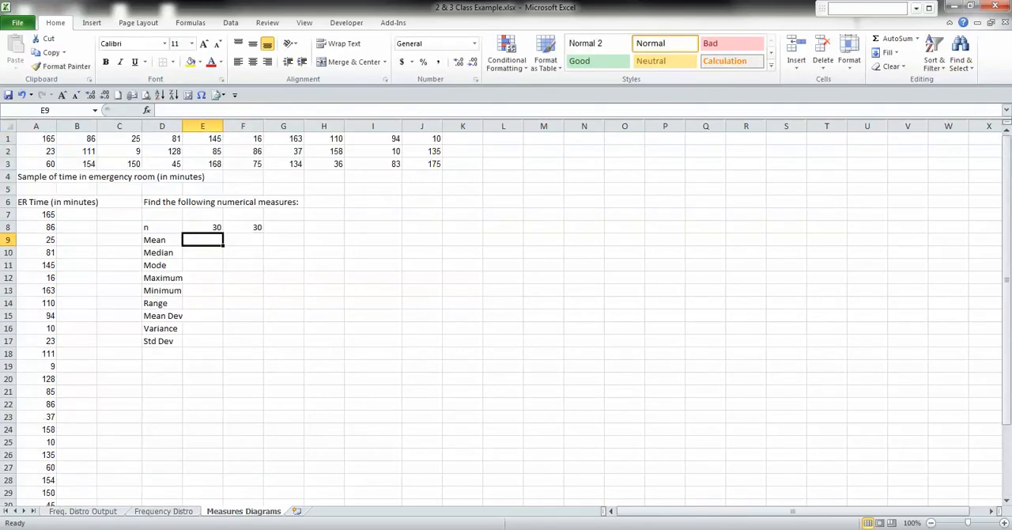
{"action": "scroll", "coordinate": [202, 239], "scroll_direction": "down", "scroll_amount": 5}
{"action": "left_click", "coordinate": [36, 290]}
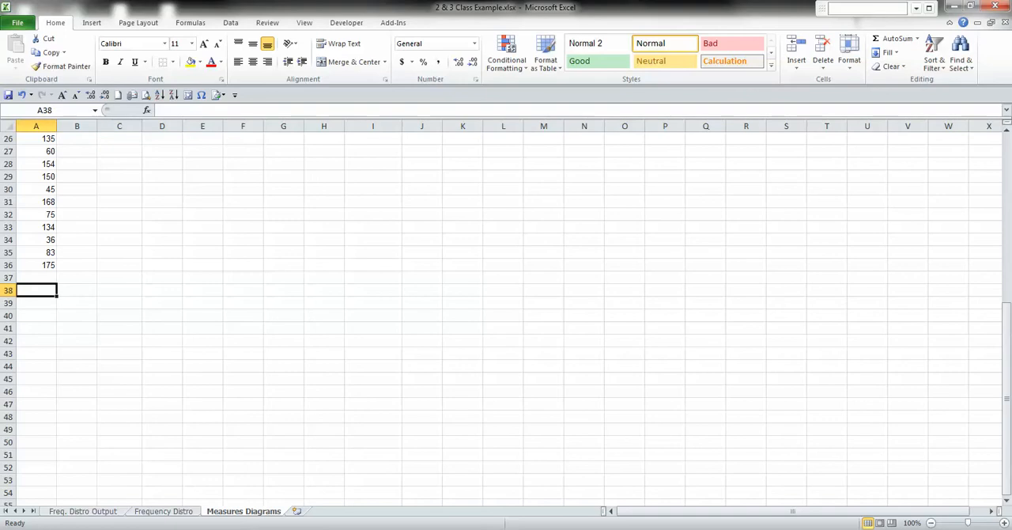
{"action": "type", "text": "=sum"}
{"action": "key", "text": "Tab"}
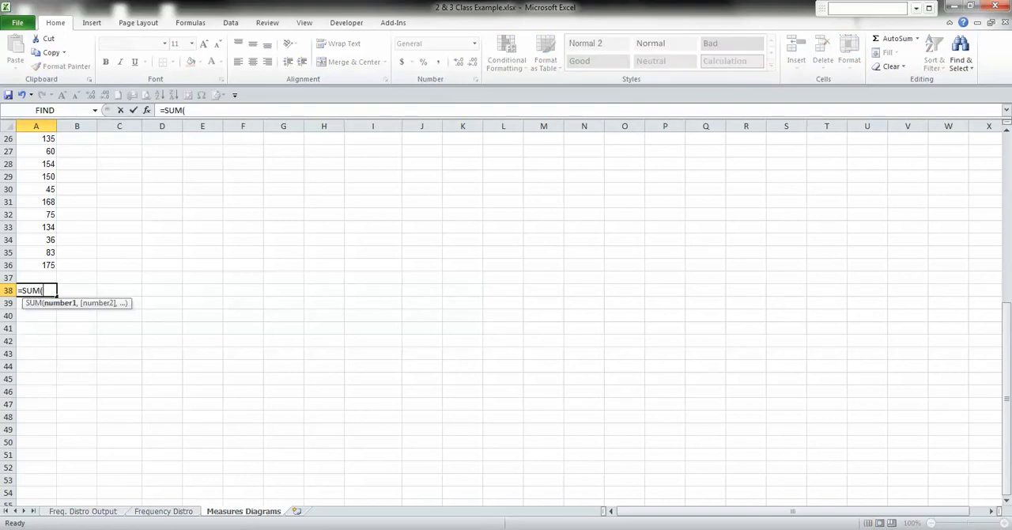
{"action": "key", "text": "Up"}
{"action": "key", "text": "Up"}
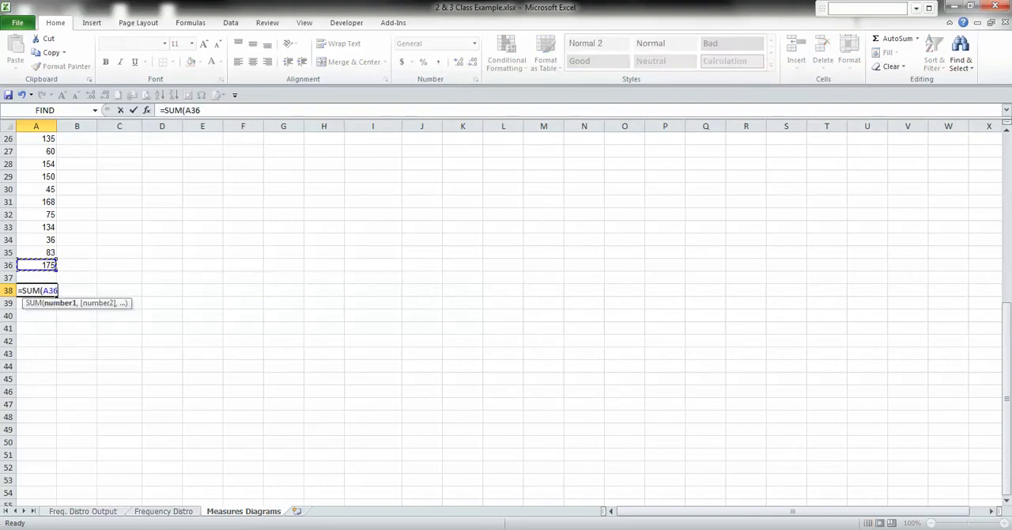
{"action": "key", "text": "ctrl+shift+Up"}
{"action": "key", "text": "Return"}
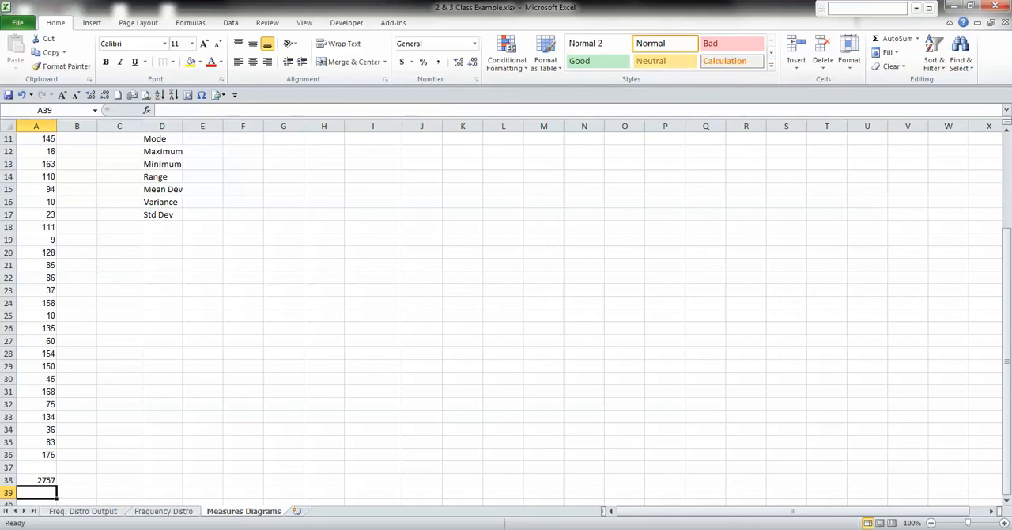
Compute the mean manually in B38 by dividing the total in A38 by 30.
{"action": "left_click", "coordinate": [77, 480]}
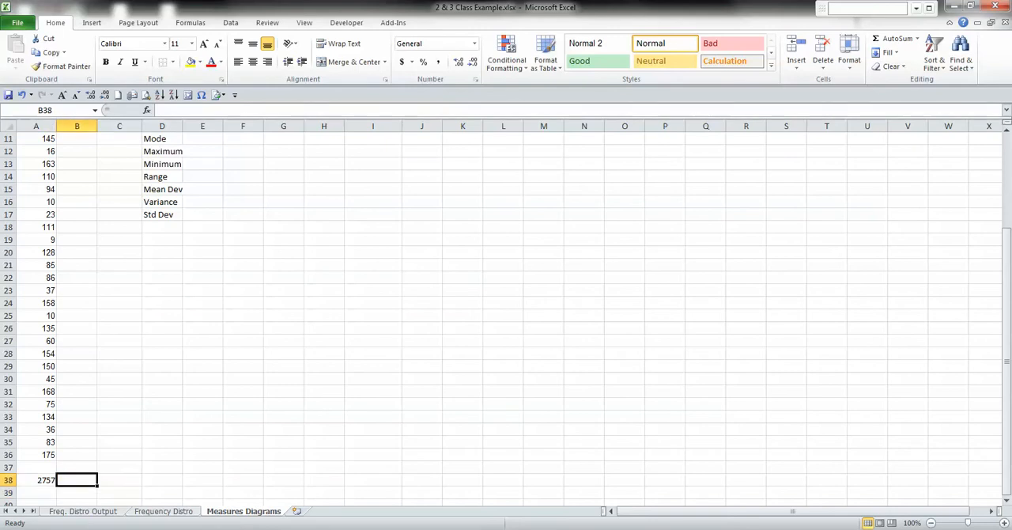
{"action": "type", "text": "="}
{"action": "key", "text": "Left"}
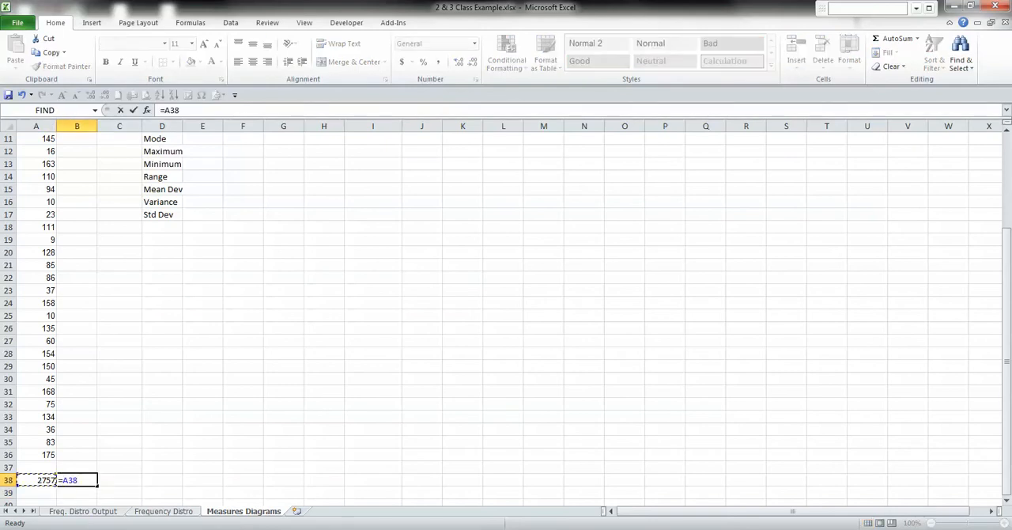
{"action": "type", "text": "/"}
{"action": "scroll", "coordinate": [506, 316], "scroll_direction": "up", "scroll_amount": 2}
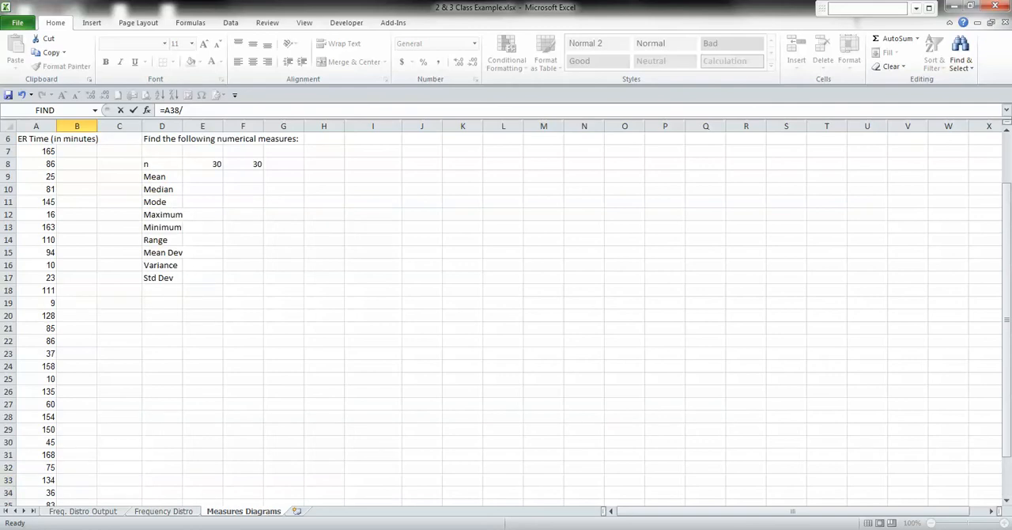
{"action": "scroll", "coordinate": [505, 317], "scroll_direction": "down", "scroll_amount": 3}
{"action": "type", "text": "30"}
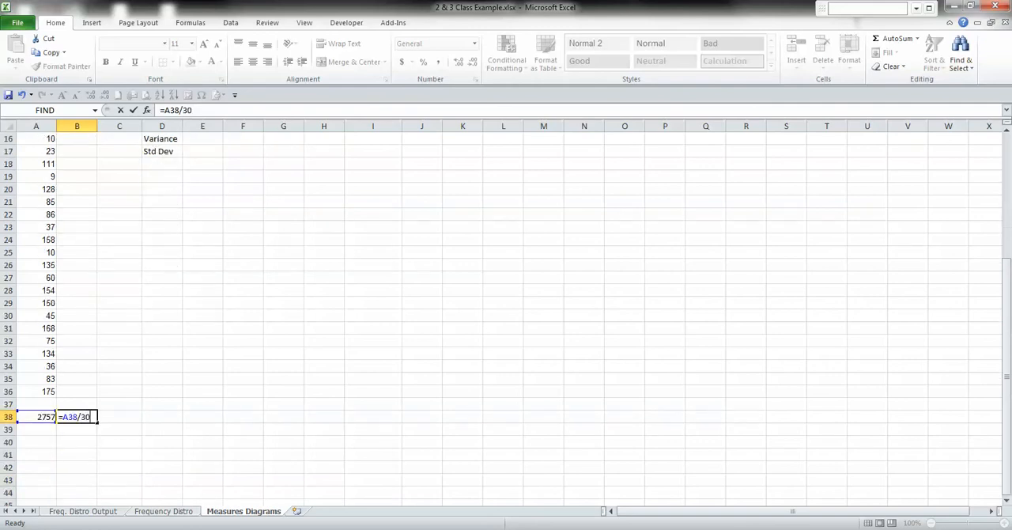
{"action": "key", "text": "Return"}
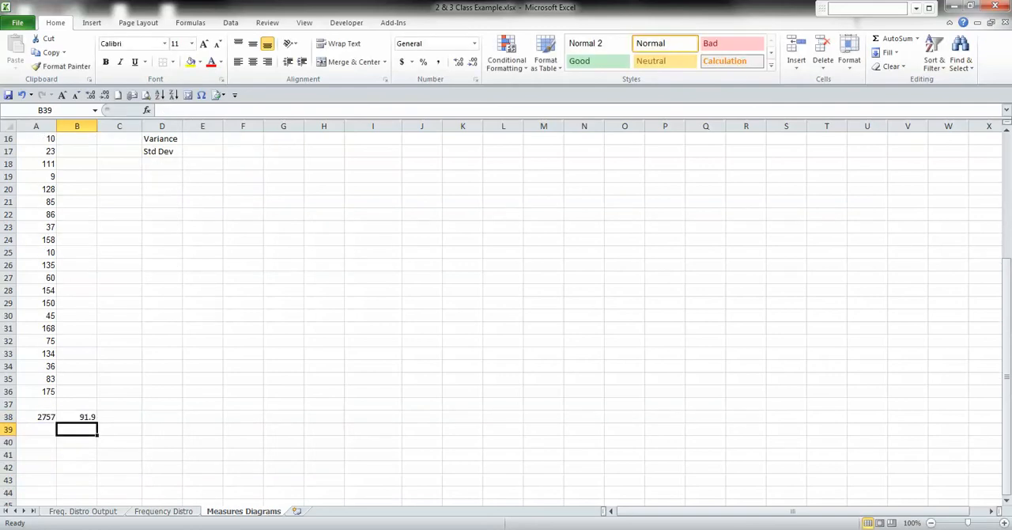
Enter 91.9 as the Mean in cell E9.
{"action": "scroll", "coordinate": [506, 316], "scroll_direction": "up", "scroll_amount": 3}
{"action": "left_click", "coordinate": [202, 176]}
{"action": "type", "text": "9"}
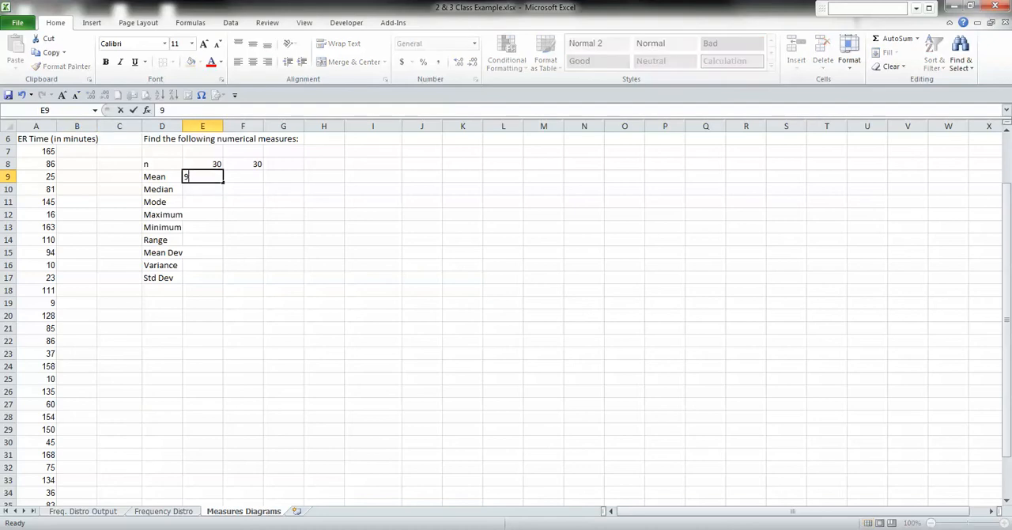
{"action": "type", "text": "1.9"}
{"action": "key", "text": "Tab"}
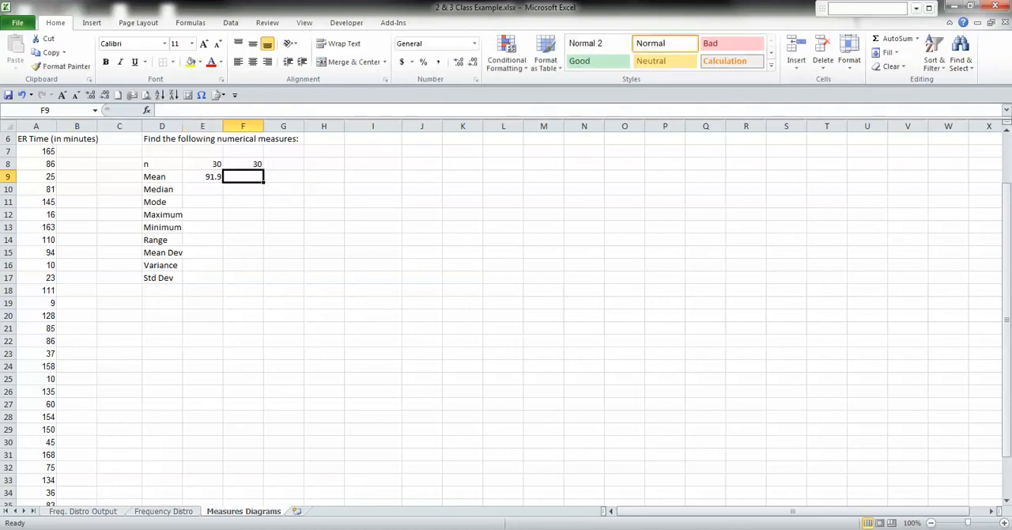
Calculate the mean of A7:A36 in F9 with the AVERAGE function, and widen column D slightly to fit its labels.
{"action": "type", "text": "=av"}
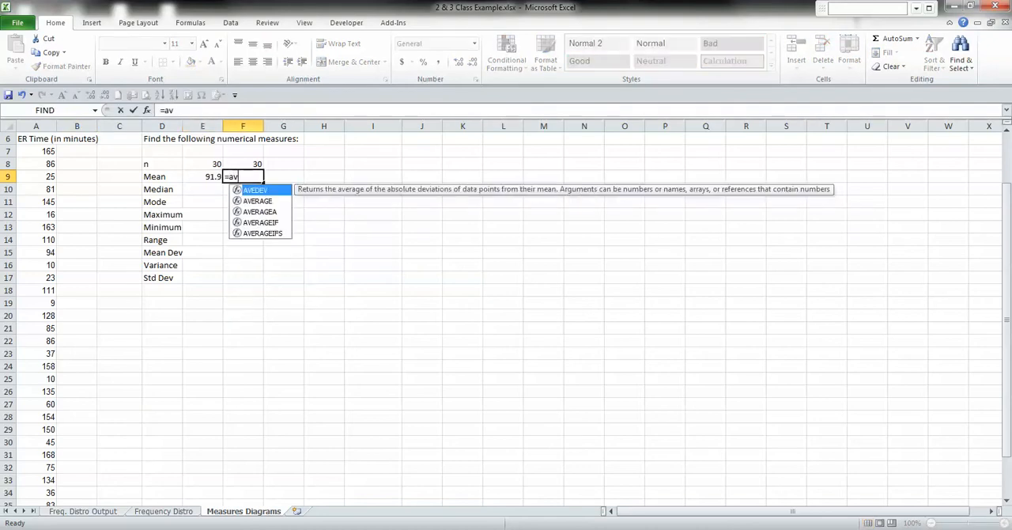
{"action": "type", "text": "erage"}
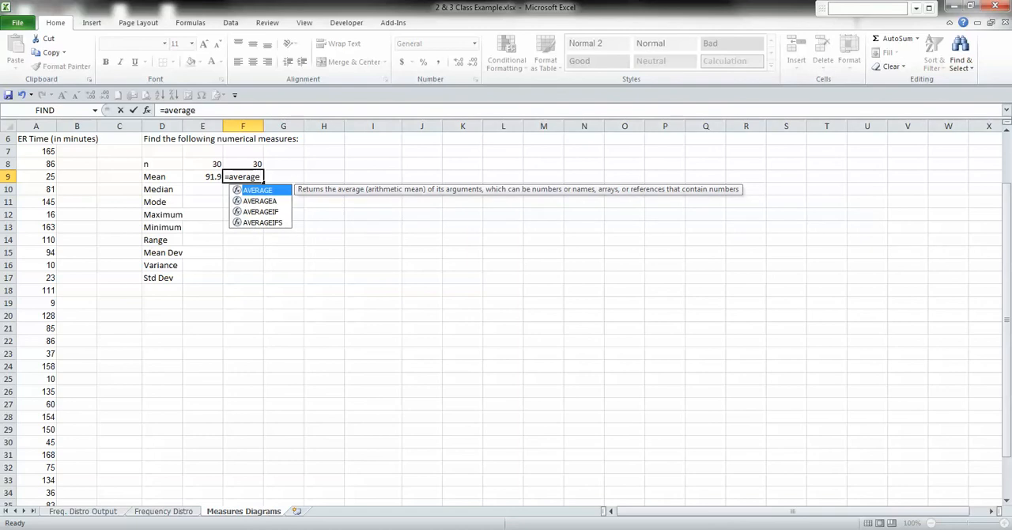
{"action": "key", "text": "Tab"}
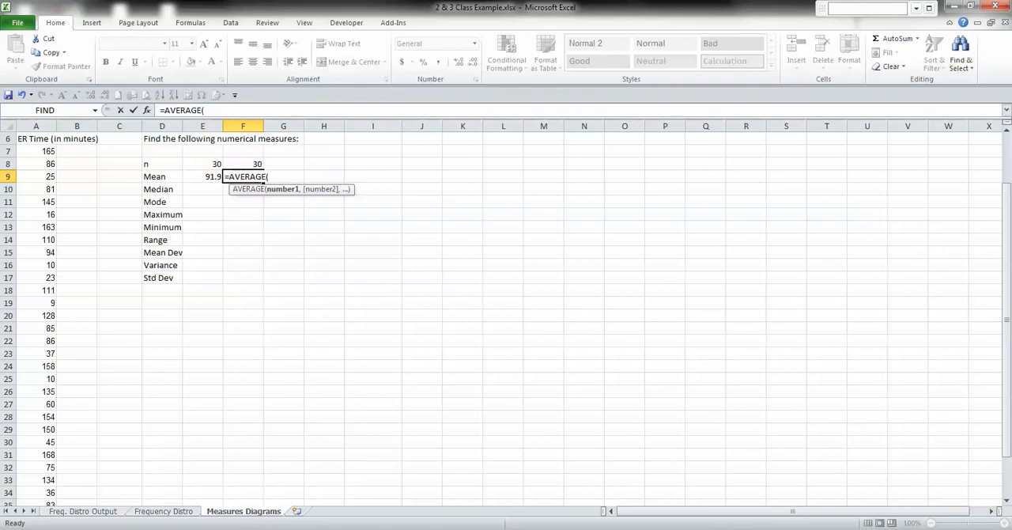
{"action": "left_click", "coordinate": [36, 151]}
{"action": "left_click_drag", "start_coordinate": [36, 151], "coordinate": [40, 494]}
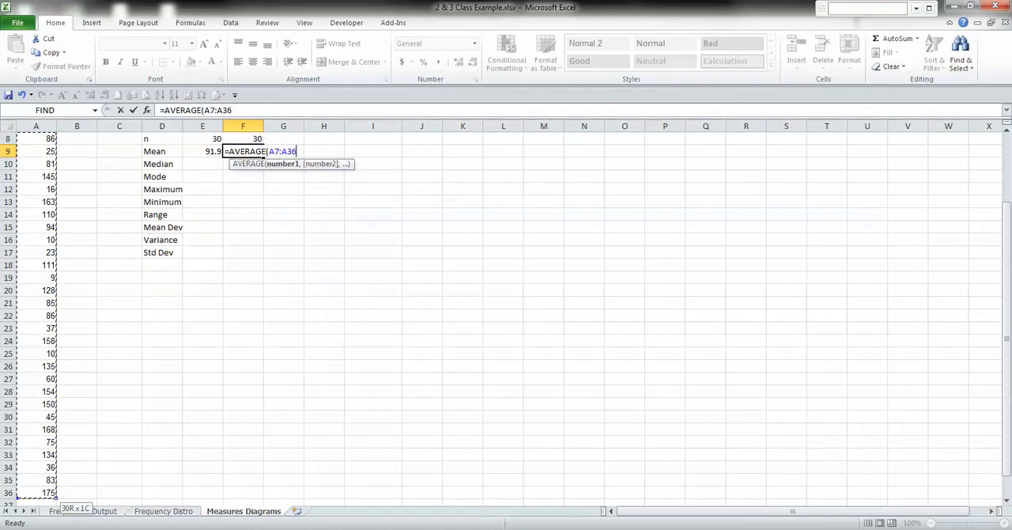
{"action": "key", "text": "Return"}
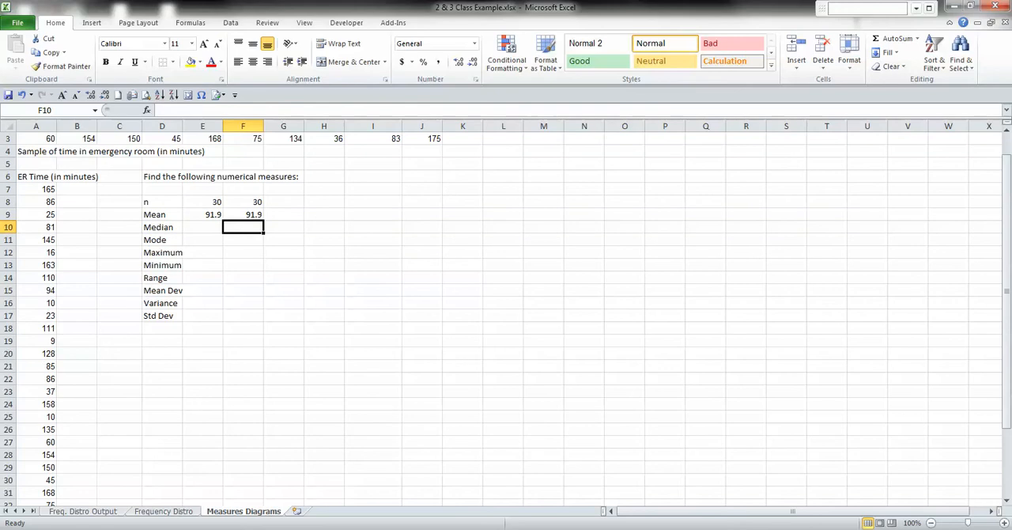
{"action": "left_click_drag", "start_coordinate": [183, 126], "coordinate": [189, 126]}
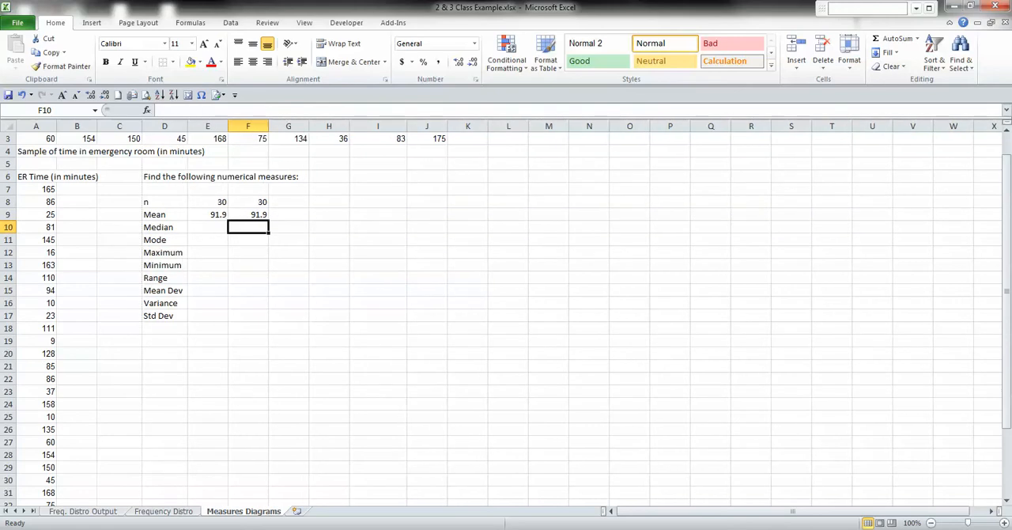
Sort the ER times in column A from smallest to largest.
{"action": "left_click", "coordinate": [207, 240]}
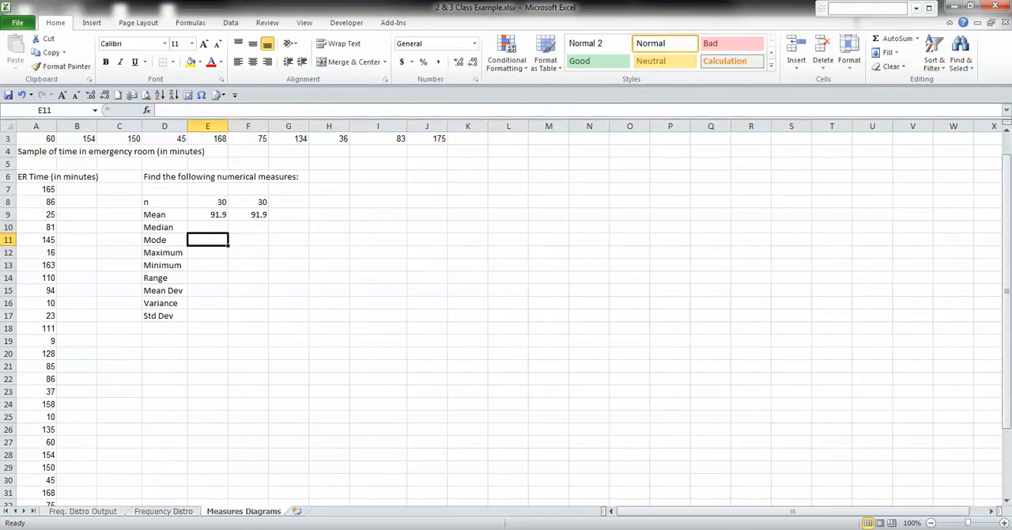
{"action": "left_click", "coordinate": [207, 226]}
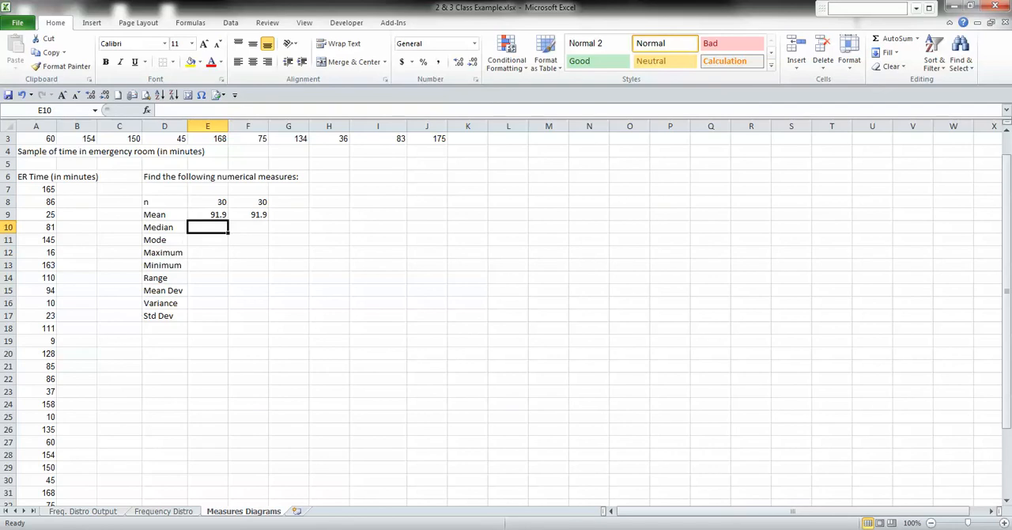
{"action": "left_click", "coordinate": [36, 188]}
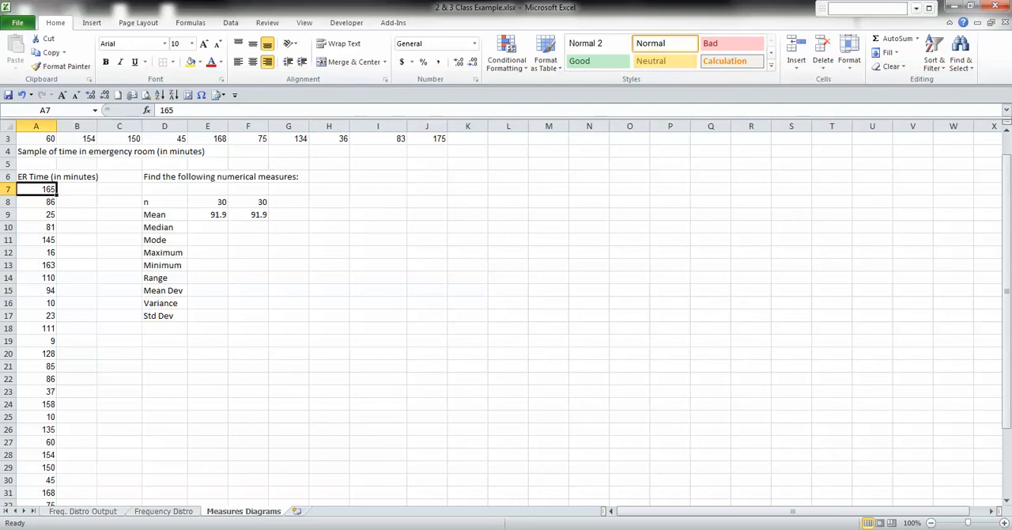
{"action": "left_click", "coordinate": [934, 59]}
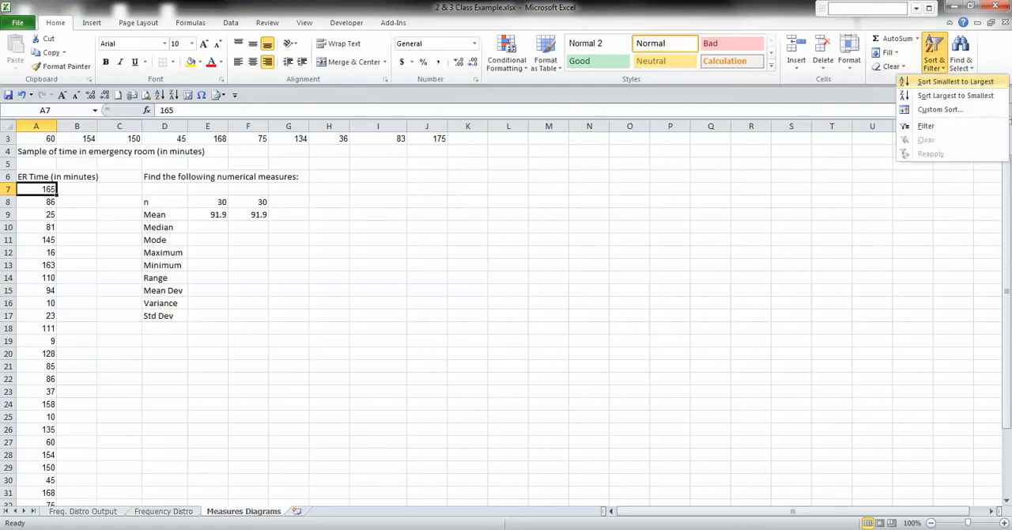
{"action": "left_click", "coordinate": [936, 82]}
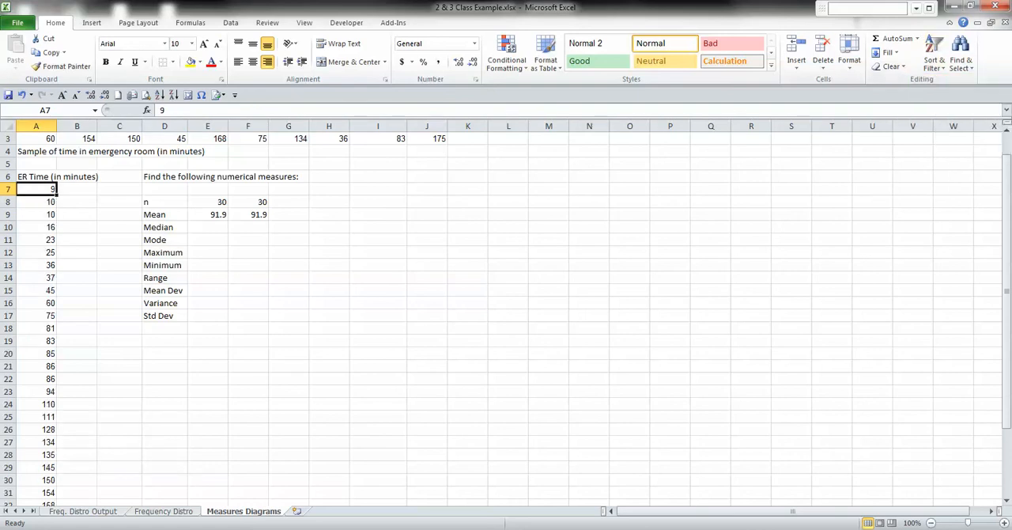
Insert a new column before the ER Time column and head it "Obs. #" in A6.
{"action": "left_click", "coordinate": [36, 125]}
{"action": "right_click", "coordinate": [35, 129]}
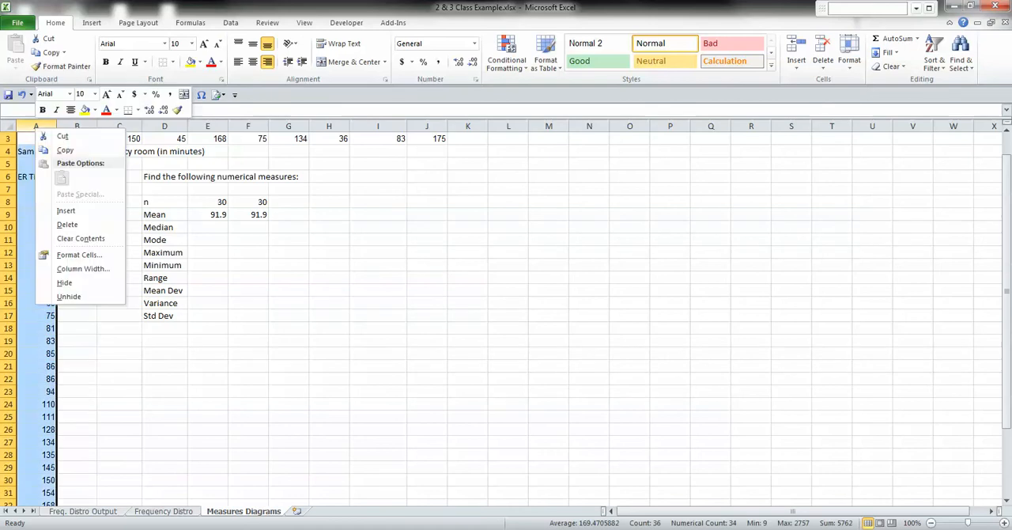
{"action": "left_click", "coordinate": [65, 210]}
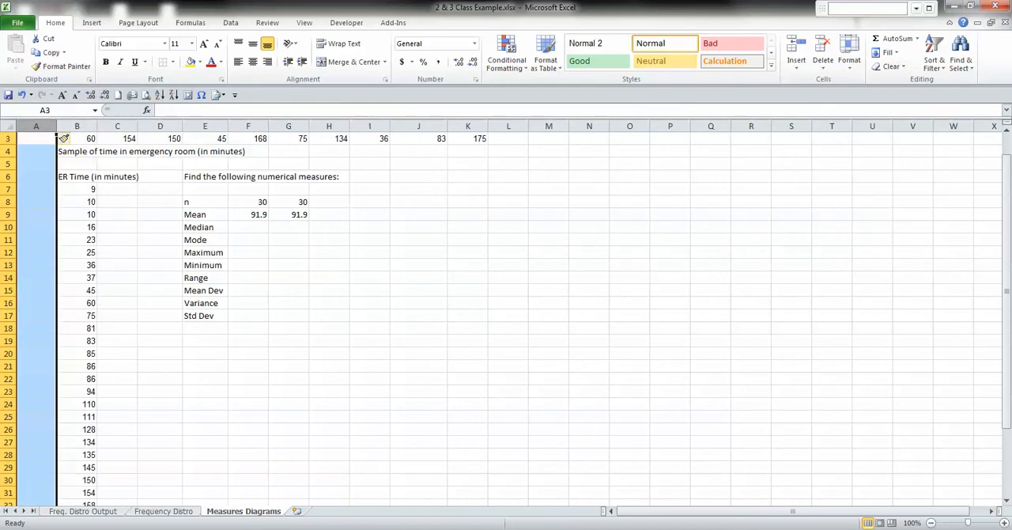
{"action": "left_click", "coordinate": [36, 176]}
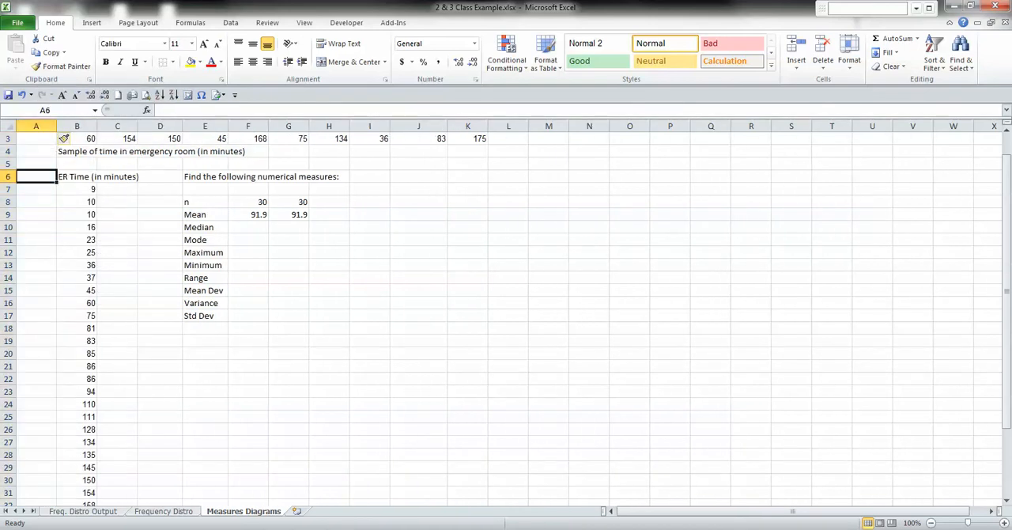
{"action": "type", "text": "Obs."}
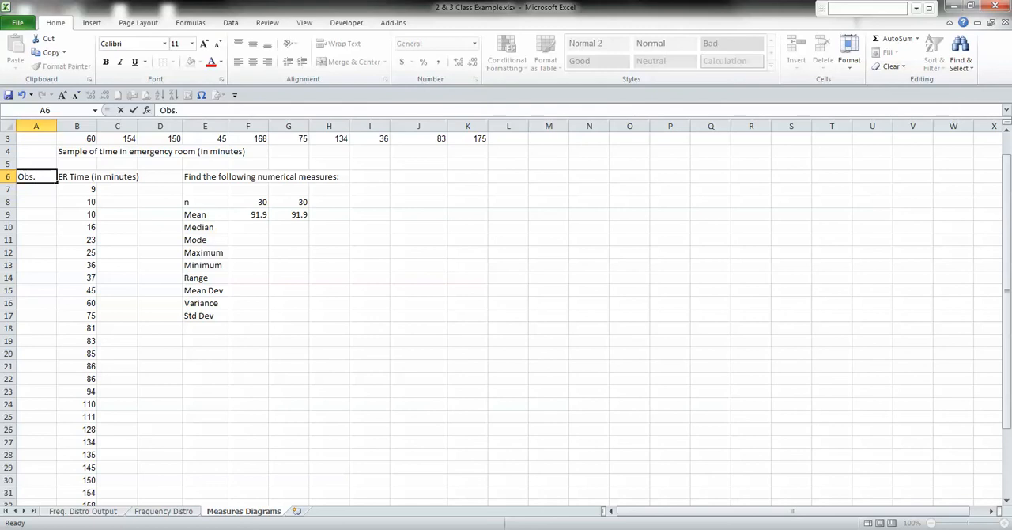
{"action": "type", "text": " #"}
{"action": "key", "text": "Return"}
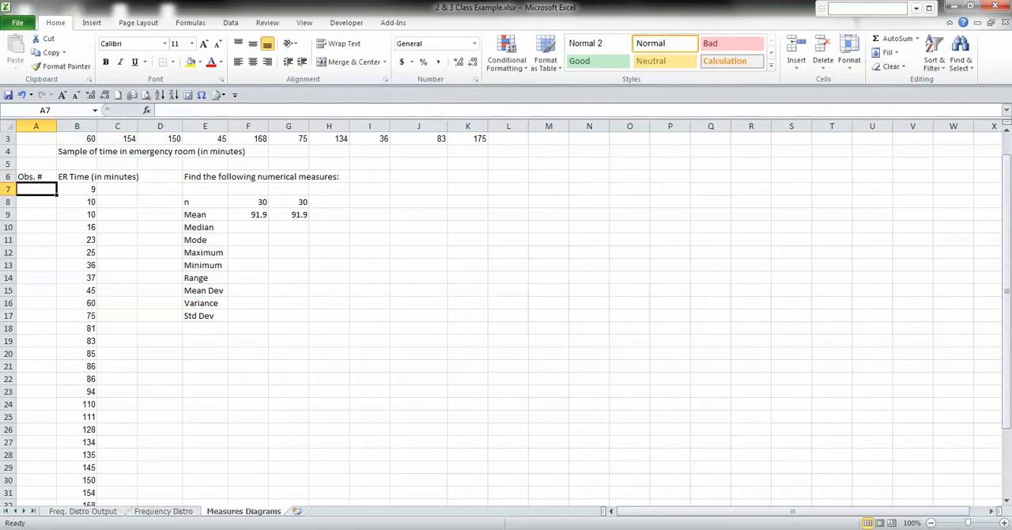
Number the observations from 1 to 30 in A7:A36 as a filled series starting with 1.
{"action": "type", "text": "1"}
{"action": "key", "text": "Return"}
{"action": "left_click", "coordinate": [37, 189]}
{"action": "left_click_drag", "start_coordinate": [56, 195], "coordinate": [57, 463]}
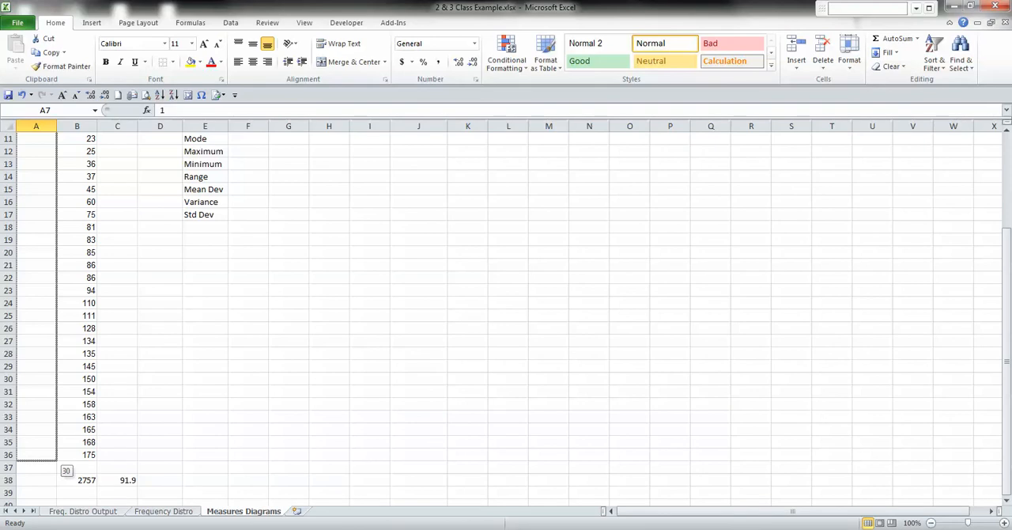
{"action": "left_click_drag", "start_coordinate": [57, 460], "coordinate": [57, 460]}
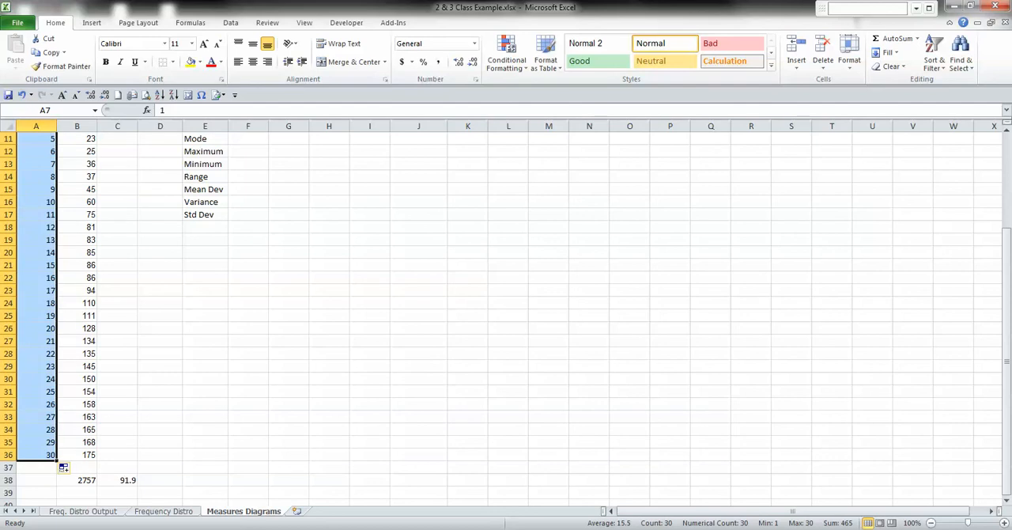
{"action": "left_click", "coordinate": [36, 365]}
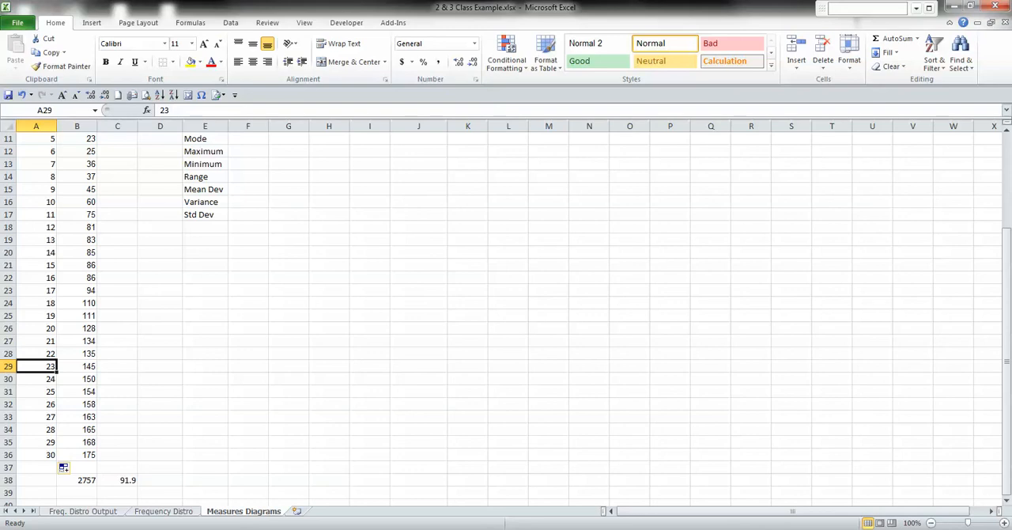
Locate the two middle observations, 15 and 16 in rows 21 and 22, and enter 86 as the manual median in F10.
{"action": "scroll", "coordinate": [506, 316], "scroll_direction": "up", "scroll_amount": 3}
{"action": "scroll", "coordinate": [506, 316], "scroll_direction": "down", "scroll_amount": 3}
{"action": "scroll", "coordinate": [506, 316], "scroll_direction": "up", "scroll_amount": 2}
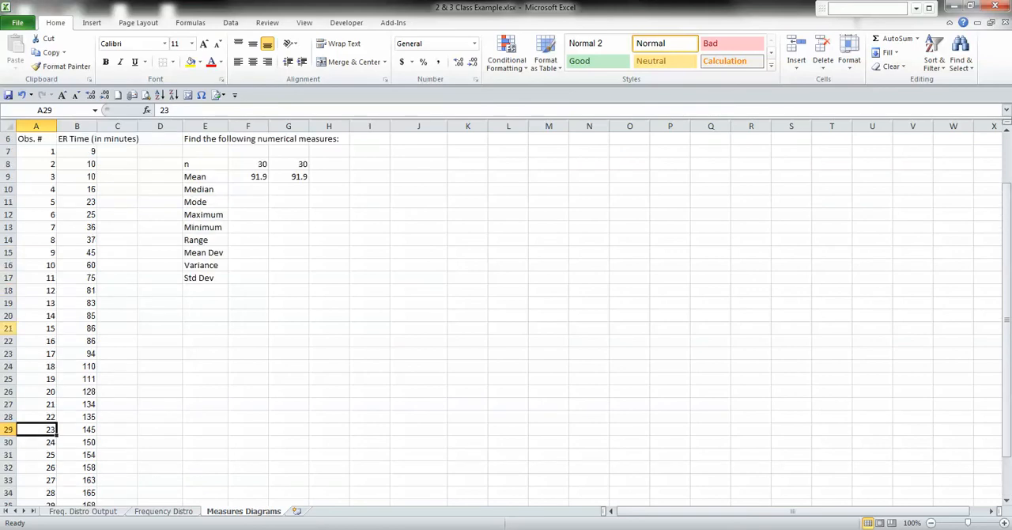
{"action": "left_click", "coordinate": [8, 328]}
{"action": "key", "text": "shift+Down"}
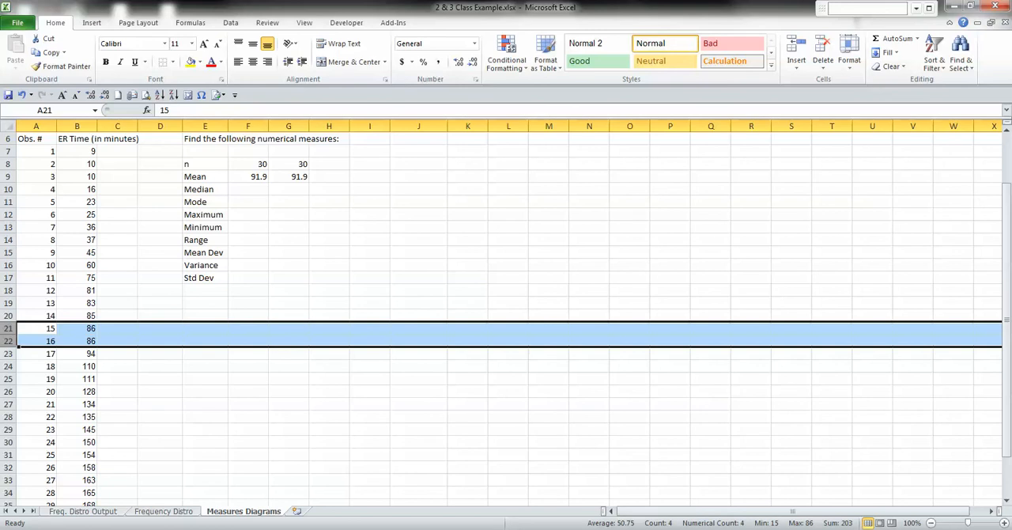
{"action": "left_click", "coordinate": [248, 189]}
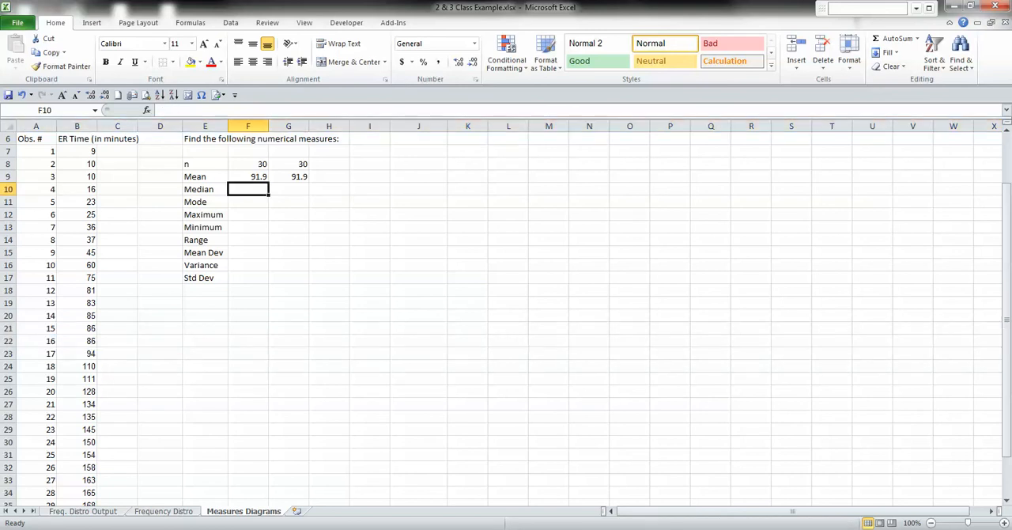
{"action": "type", "text": "86"}
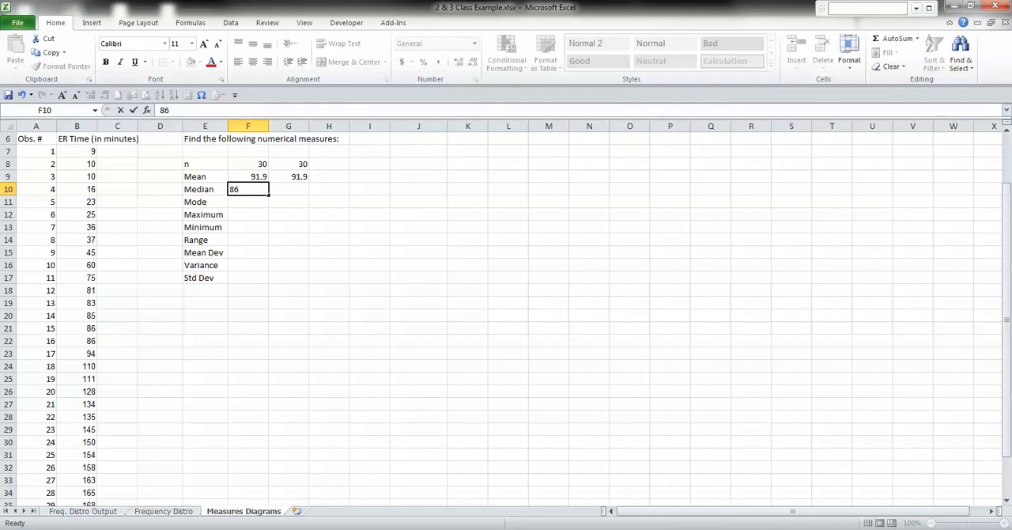
{"action": "key", "text": "Tab"}
Calculate the median of the ER times B7:B36 in G10 with the MEDIAN function.
{"action": "type", "text": "="}
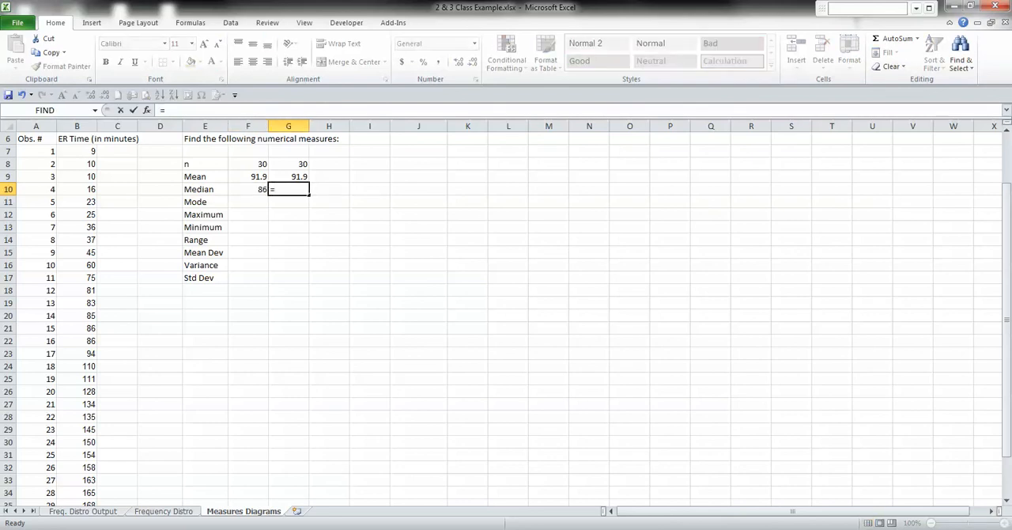
{"action": "type", "text": "med"}
{"action": "key", "text": "Tab"}
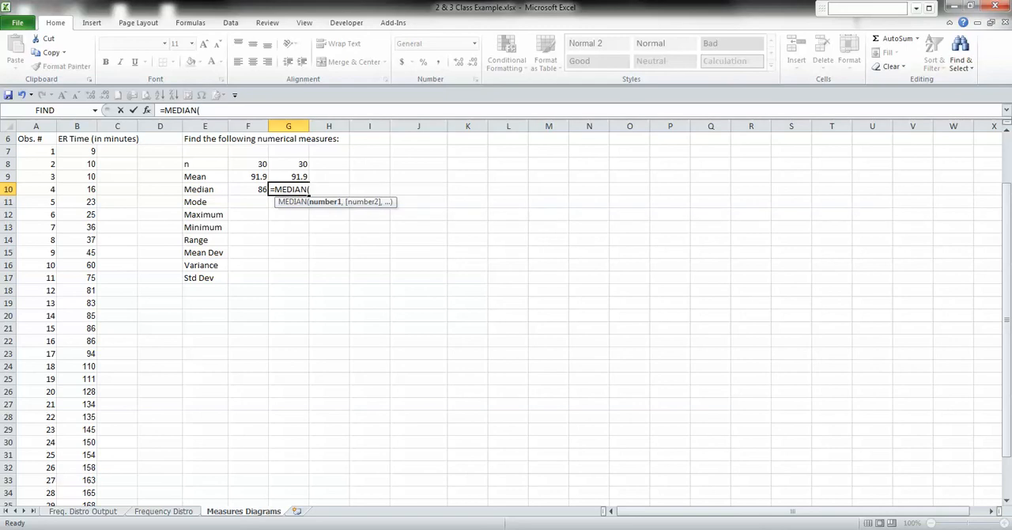
{"action": "left_click_drag", "start_coordinate": [89, 151], "coordinate": [88, 494]}
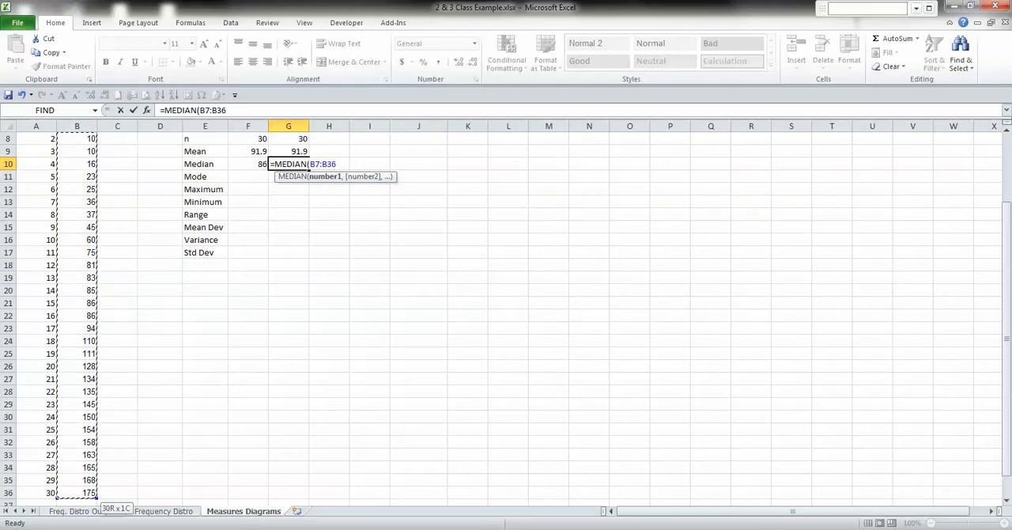
{"action": "key", "text": "Return"}
{"action": "key", "text": "Up"}
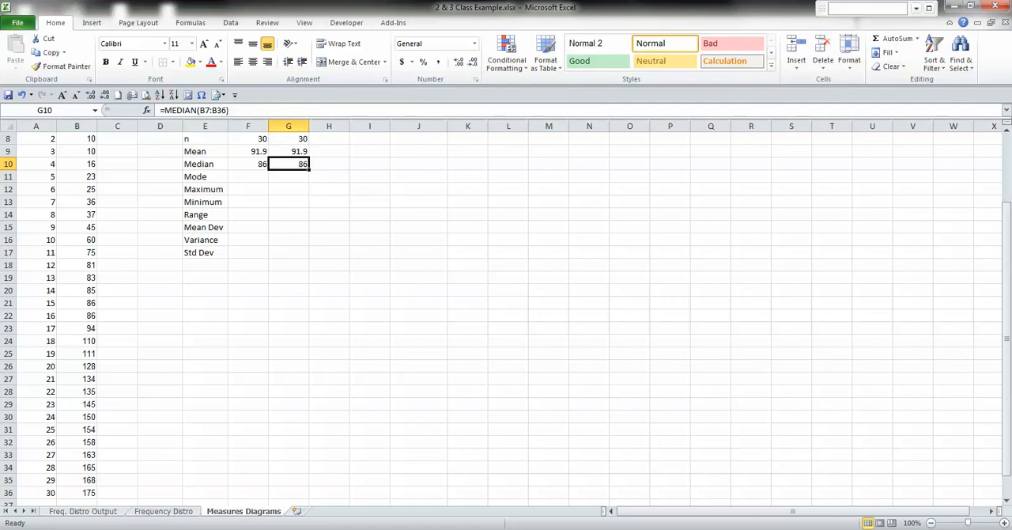
Highlight the repeated ER times in B8:B9 and B21:B22 with a yellow fill.
{"action": "left_click", "coordinate": [248, 176]}
{"action": "scroll", "coordinate": [248, 176], "scroll_direction": "up", "scroll_amount": 3}
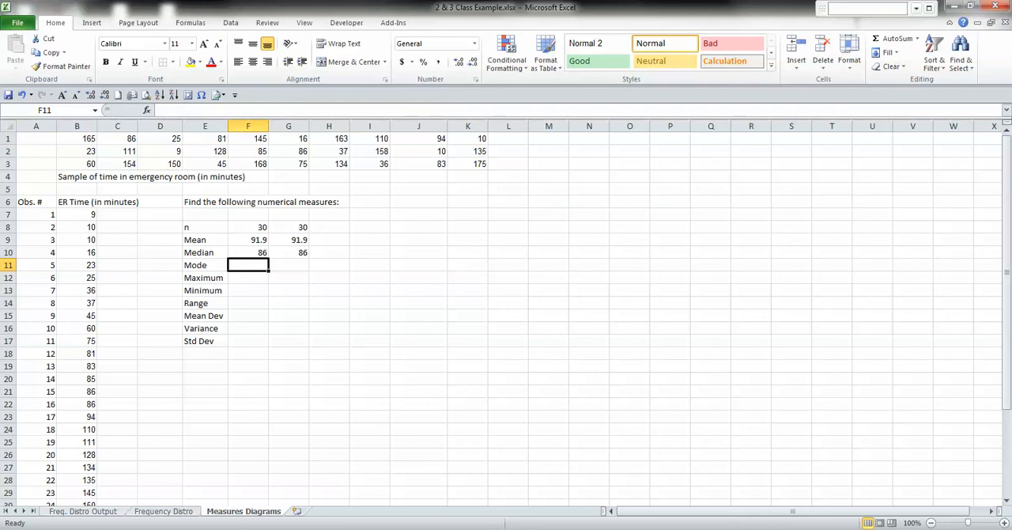
{"action": "left_click", "coordinate": [77, 227]}
{"action": "left_click_drag", "start_coordinate": [76, 227], "coordinate": [77, 240]}
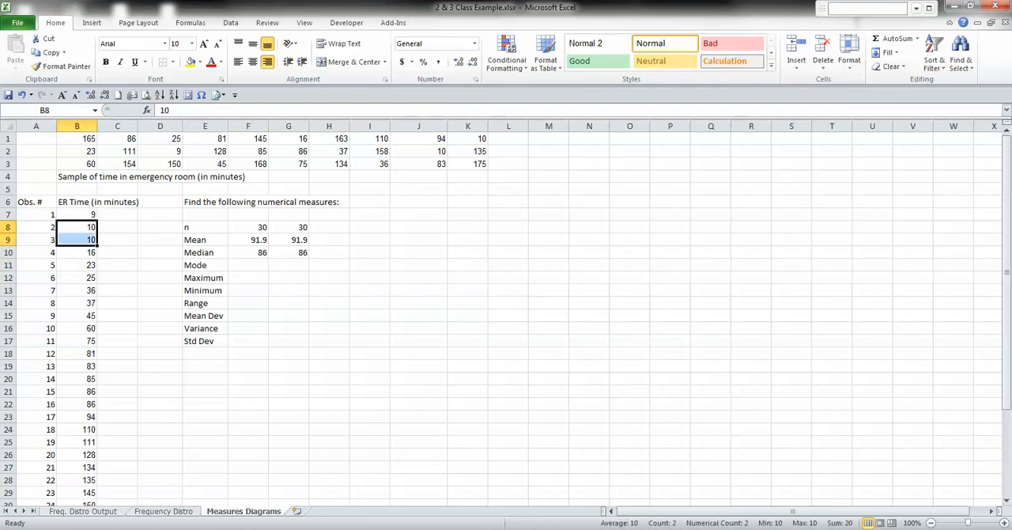
{"action": "scroll", "coordinate": [506, 316], "scroll_direction": "down", "scroll_amount": 2}
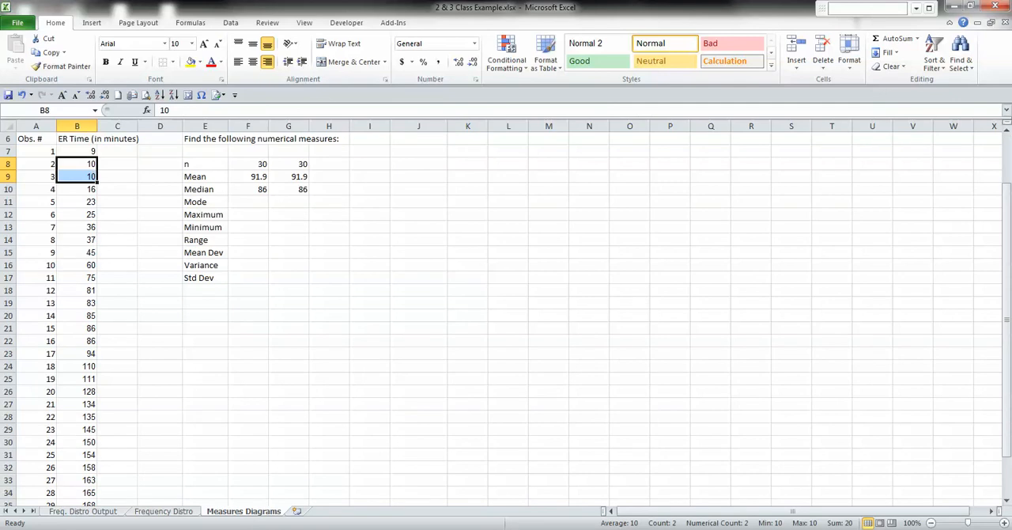
{"action": "left_click", "coordinate": [190, 61]}
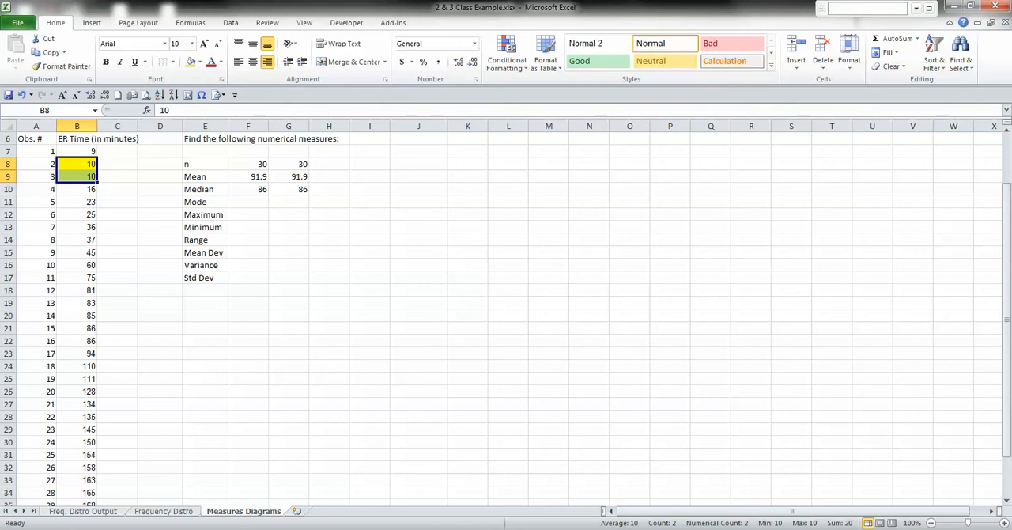
{"action": "left_click_drag", "start_coordinate": [77, 328], "coordinate": [77, 341]}
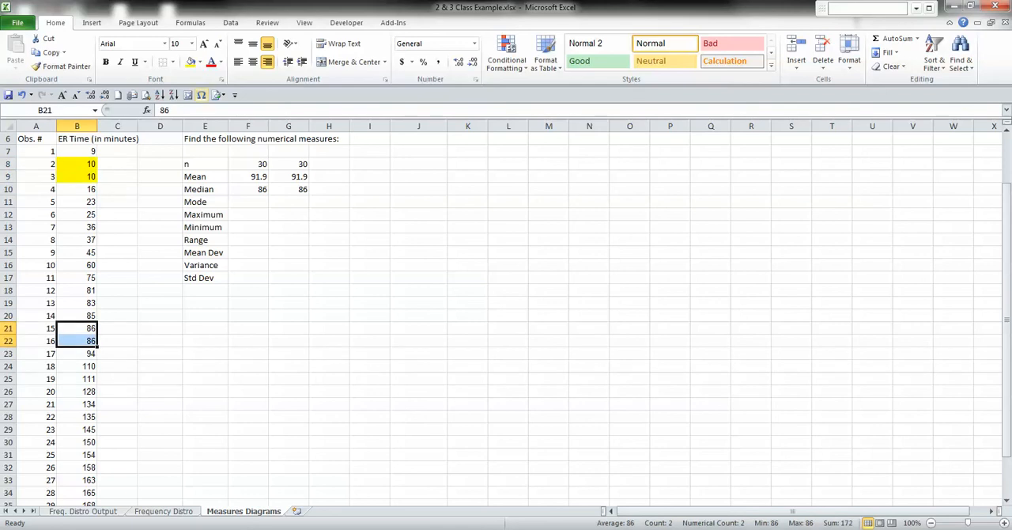
{"action": "left_click", "coordinate": [189, 61]}
{"action": "scroll", "coordinate": [506, 316], "scroll_direction": "down", "scroll_amount": 2}
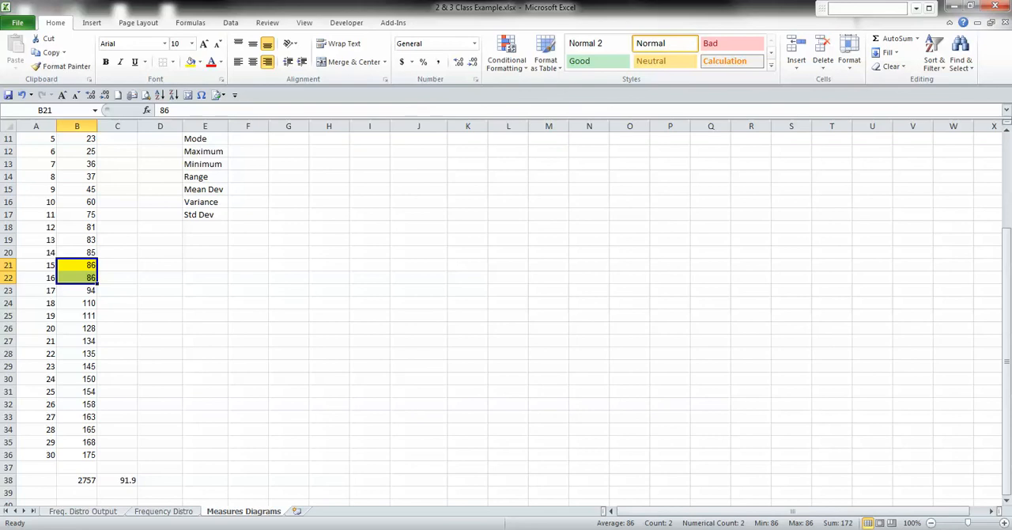
{"action": "scroll", "coordinate": [506, 316], "scroll_direction": "up", "scroll_amount": 4}
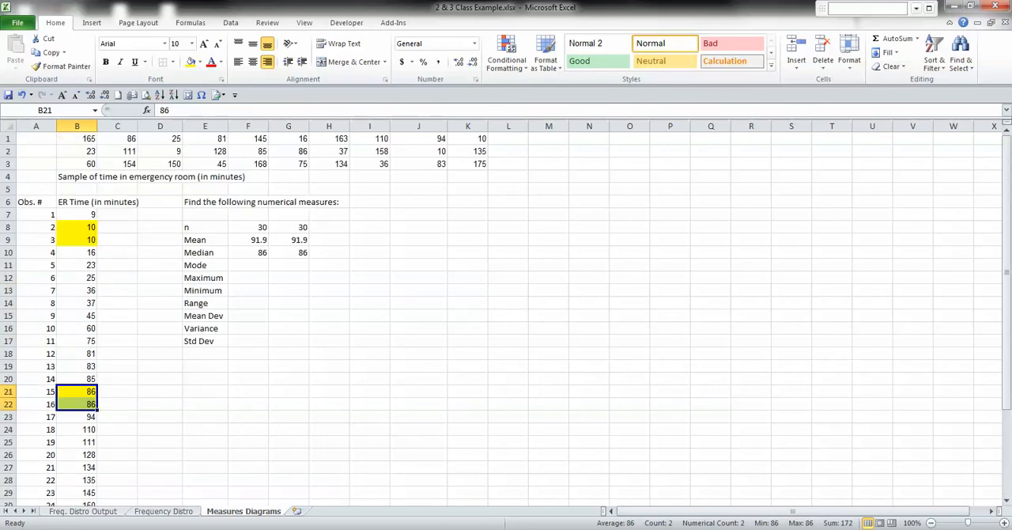
Enter "10, 86" as the manual mode in F11.
{"action": "left_click", "coordinate": [248, 265]}
{"action": "type", "text": "1"}
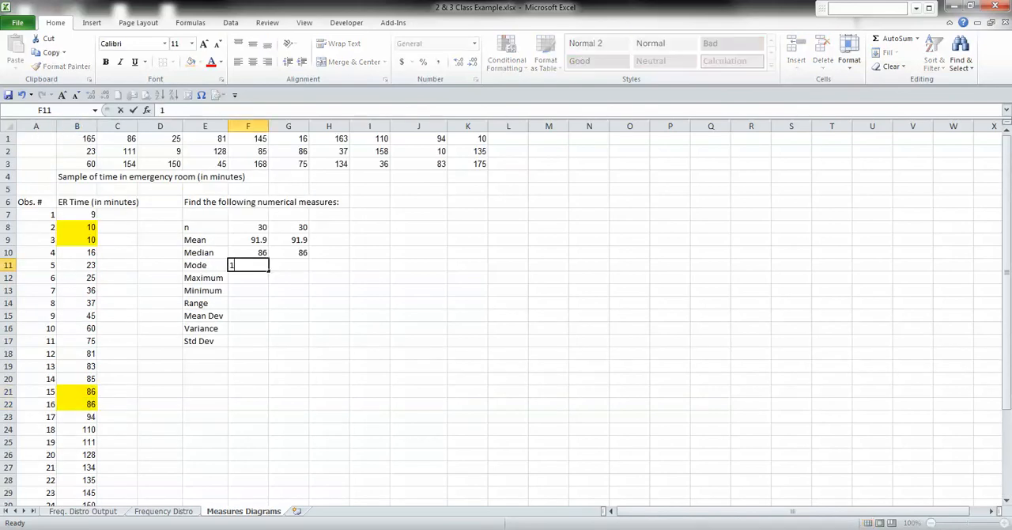
{"action": "type", "text": "0, 86"}
{"action": "key", "text": "Tab"}
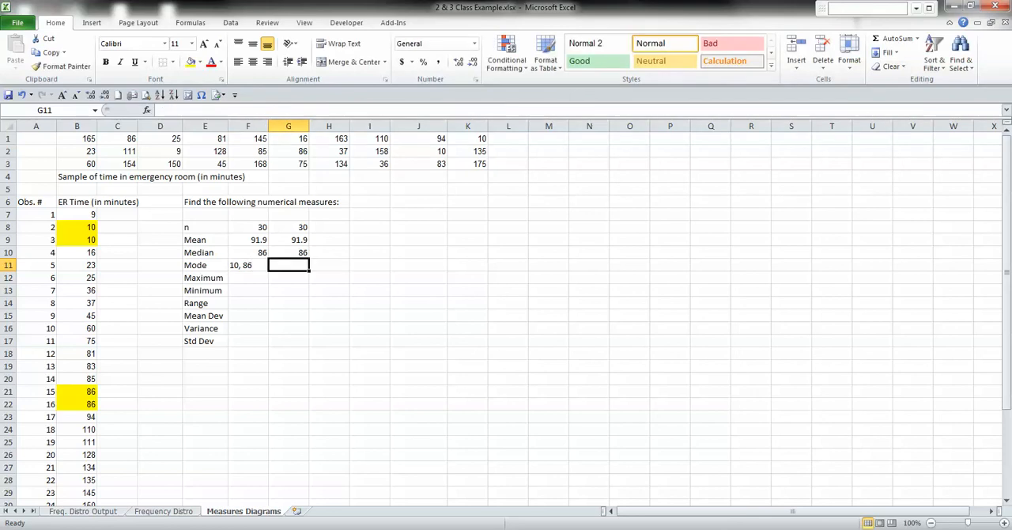
Calculate the mode of B7:B36 in G11 with the compatibility MODE function.
{"action": "type", "text": "=mode."}
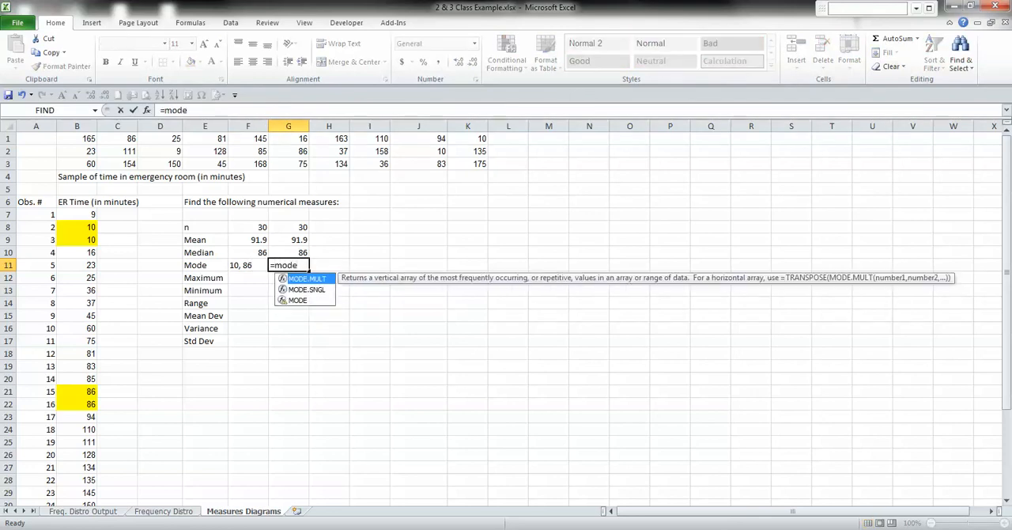
{"action": "key", "text": "Tab"}
{"action": "key", "text": "BackSpace"}
{"action": "key", "text": "BackSpace"}
{"action": "key", "text": "BackSpace"}
{"action": "key", "text": "BackSpace"}
{"action": "key", "text": "BackSpace"}
{"action": "key", "text": "BackSpace"}
{"action": "key", "text": "Down"}
{"action": "key", "text": "Down"}
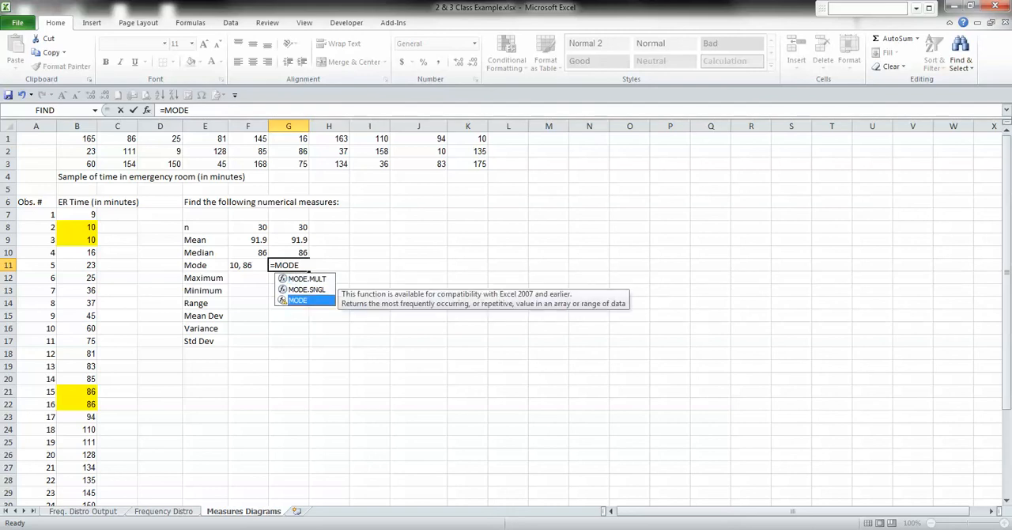
{"action": "key", "text": "Tab"}
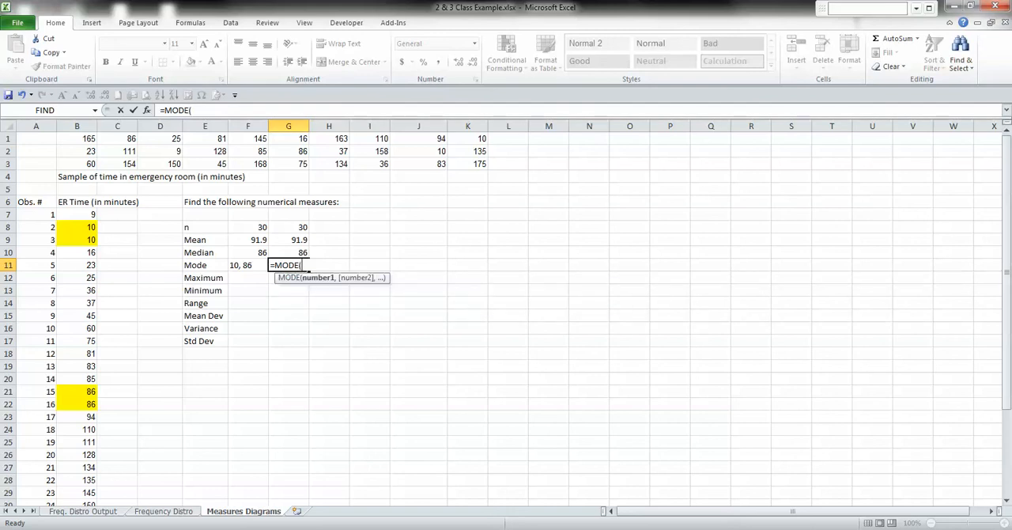
{"action": "left_click_drag", "start_coordinate": [77, 214], "coordinate": [95, 498]}
{"action": "key", "text": "Return"}
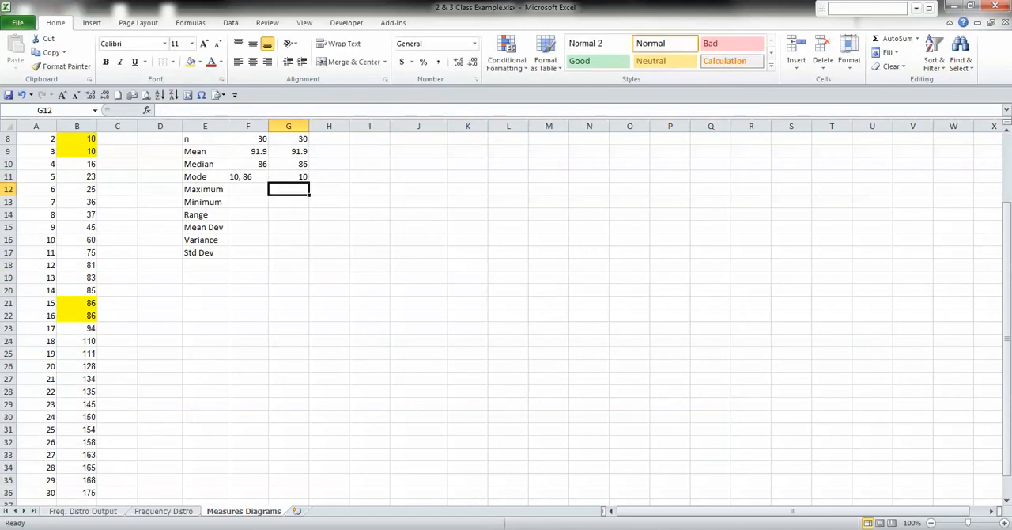
{"action": "key", "text": "Up"}
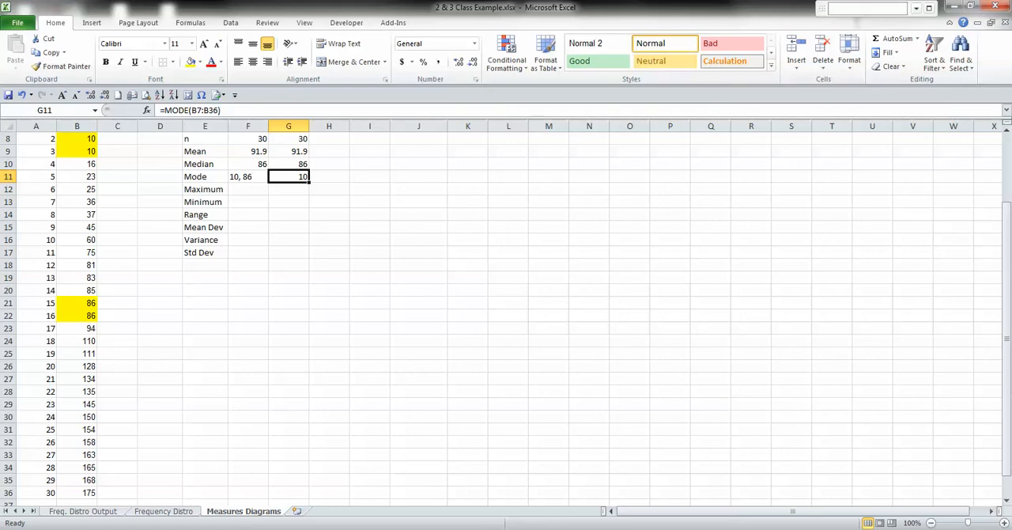
Create a PivotTable on a new worksheet from the ER Time data in B6:B36, including its heading.
{"action": "scroll", "coordinate": [506, 316], "scroll_direction": "up", "scroll_amount": 2}
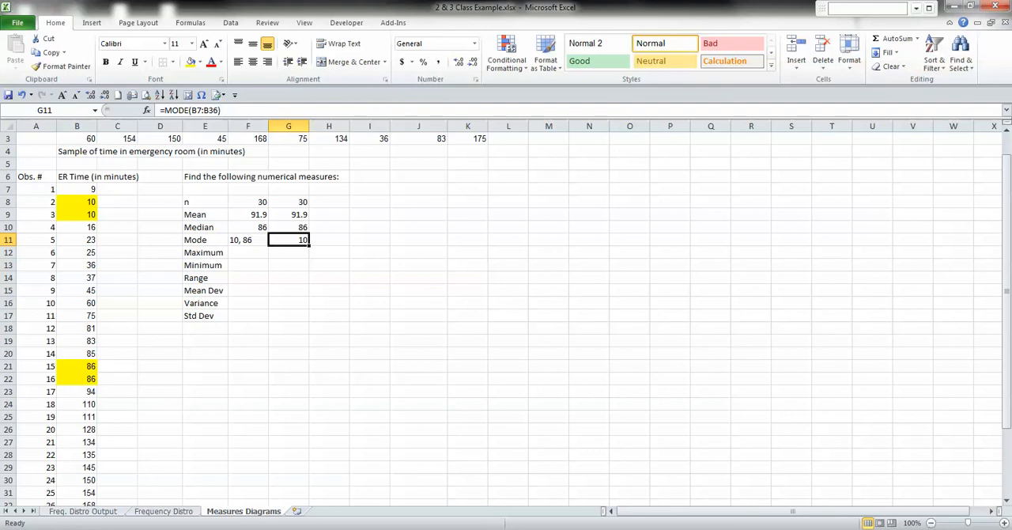
{"action": "left_click", "coordinate": [76, 214]}
{"action": "left_click", "coordinate": [76, 265]}
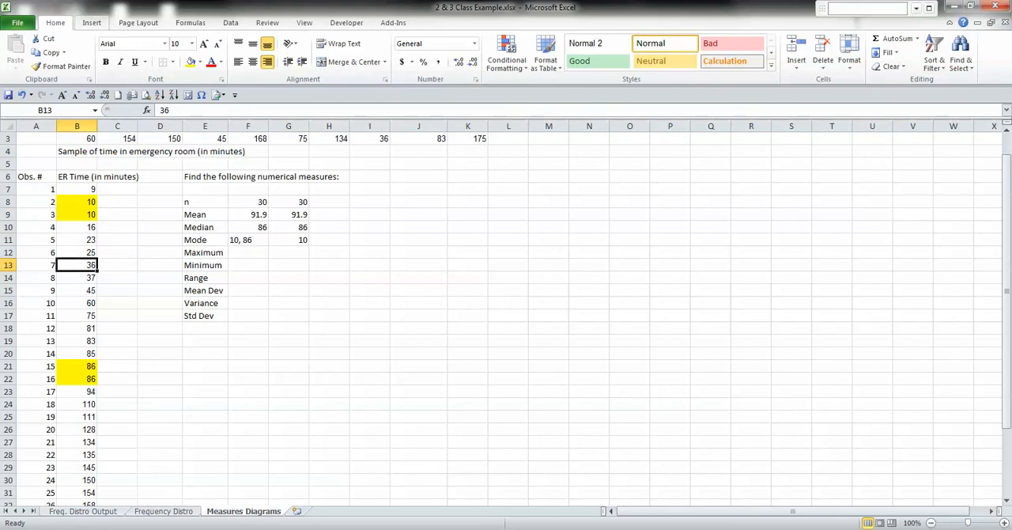
{"action": "left_click", "coordinate": [91, 23]}
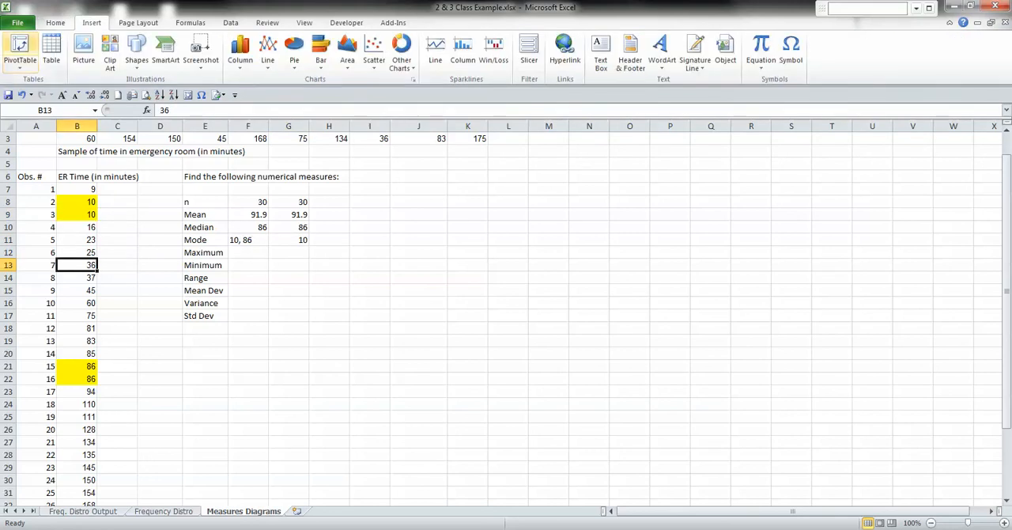
{"action": "left_click", "coordinate": [20, 47]}
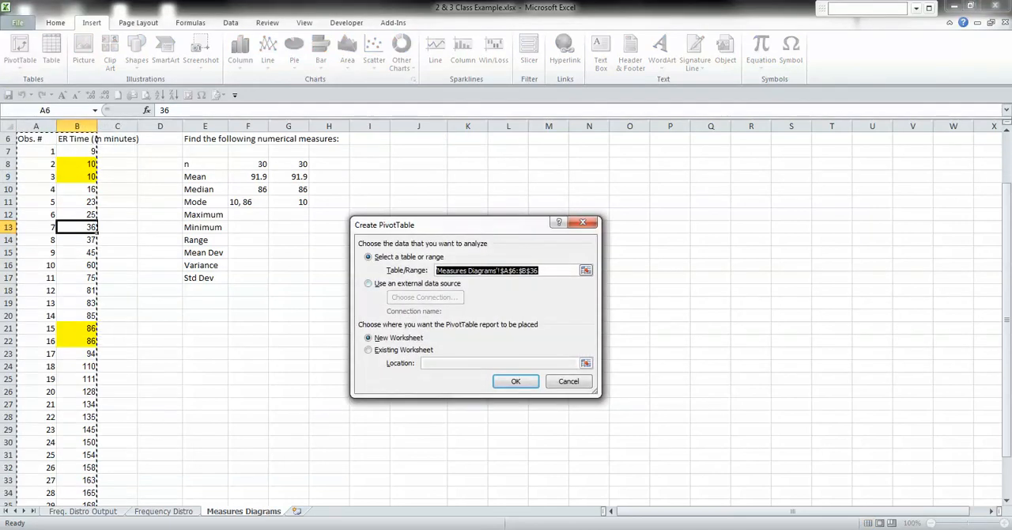
{"action": "left_click", "coordinate": [76, 151]}
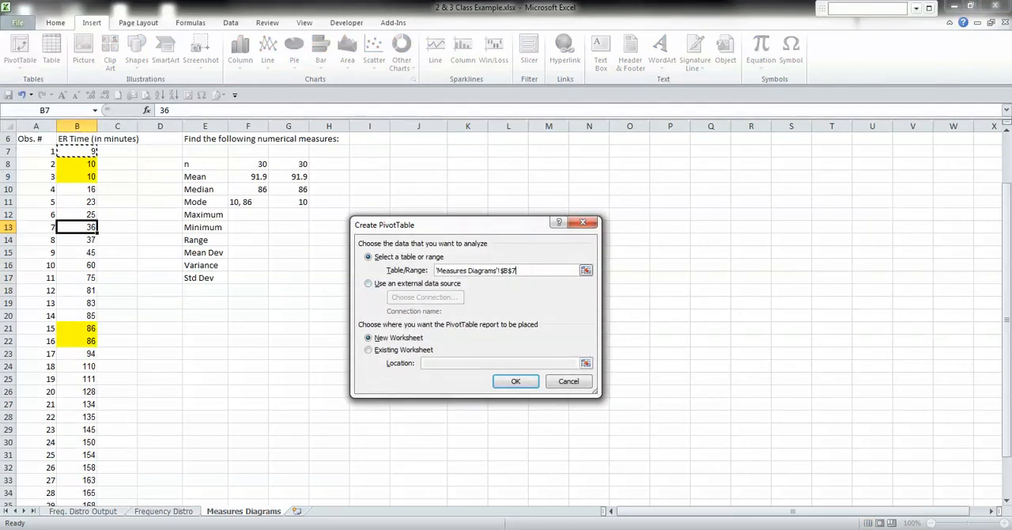
{"action": "left_click", "coordinate": [77, 138]}
{"action": "left_click_drag", "start_coordinate": [77, 138], "coordinate": [76, 492]}
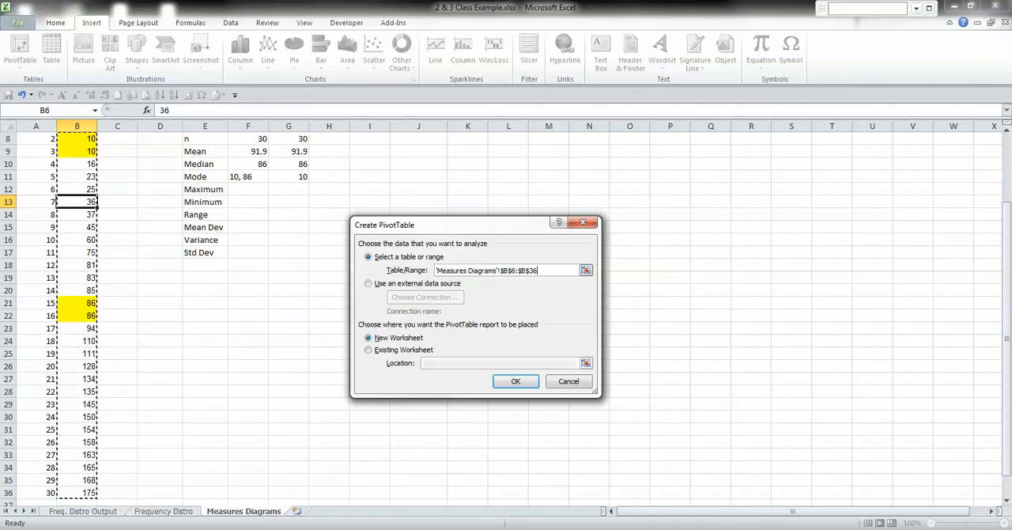
{"action": "left_click", "coordinate": [369, 349]}
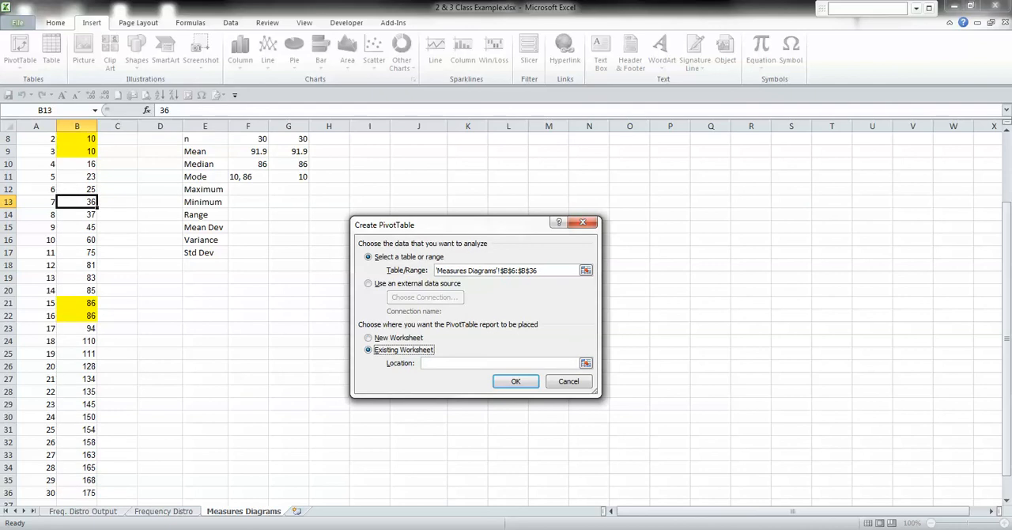
{"action": "left_click", "coordinate": [369, 338]}
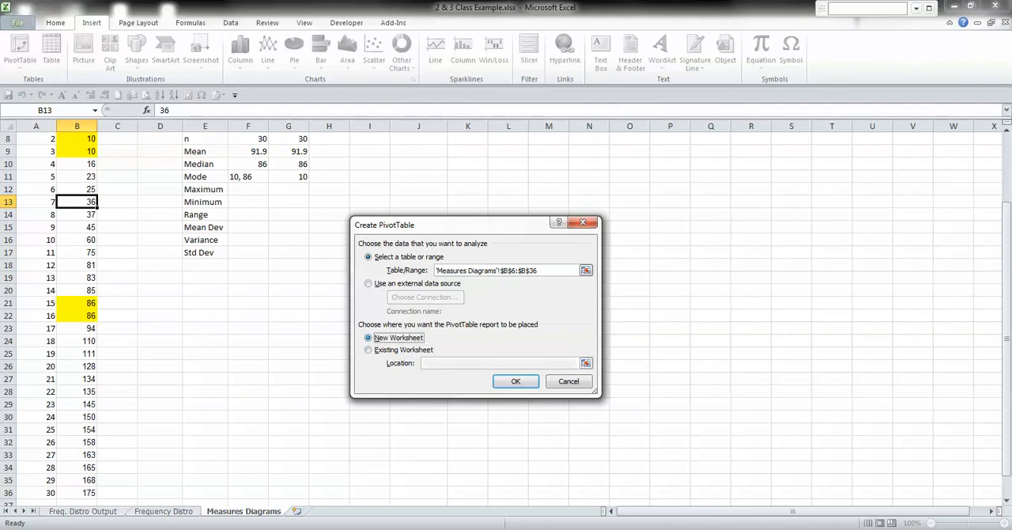
{"action": "left_click", "coordinate": [516, 381]}
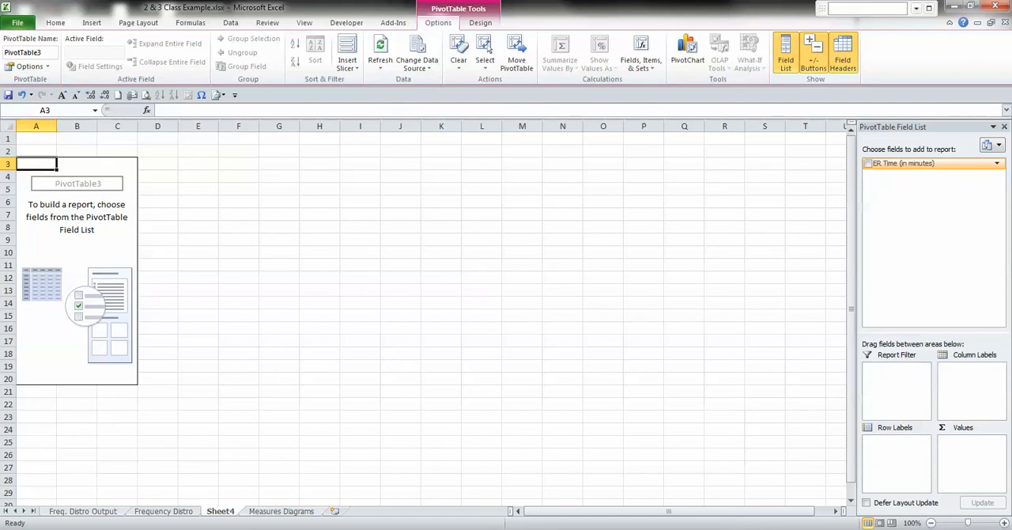
Add the ER Time (in minutes) field to the PivotTable as both row labels and values.
{"action": "left_click_drag", "start_coordinate": [904, 164], "coordinate": [896, 446]}
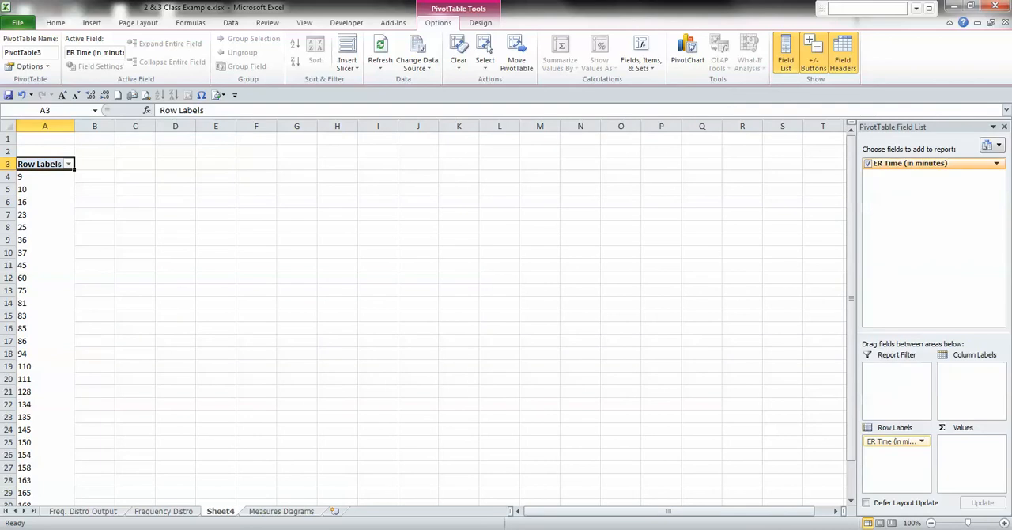
{"action": "left_click_drag", "start_coordinate": [909, 163], "coordinate": [971, 455]}
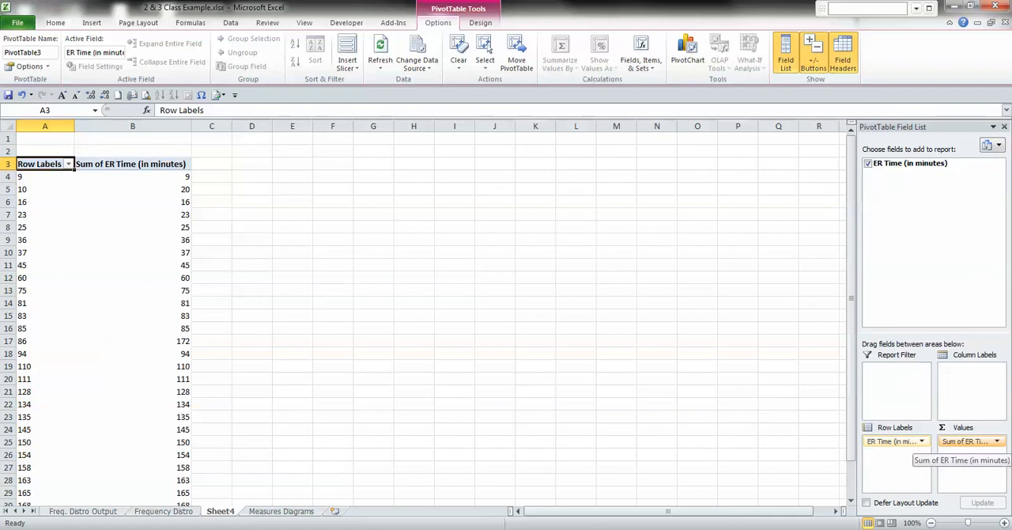
{"action": "left_click", "coordinate": [971, 441]}
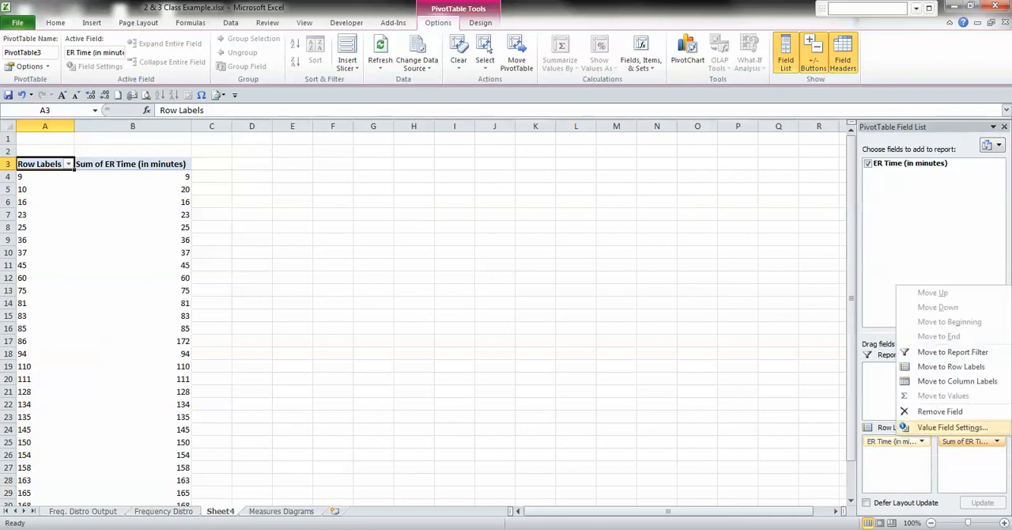
{"action": "left_click", "coordinate": [948, 426]}
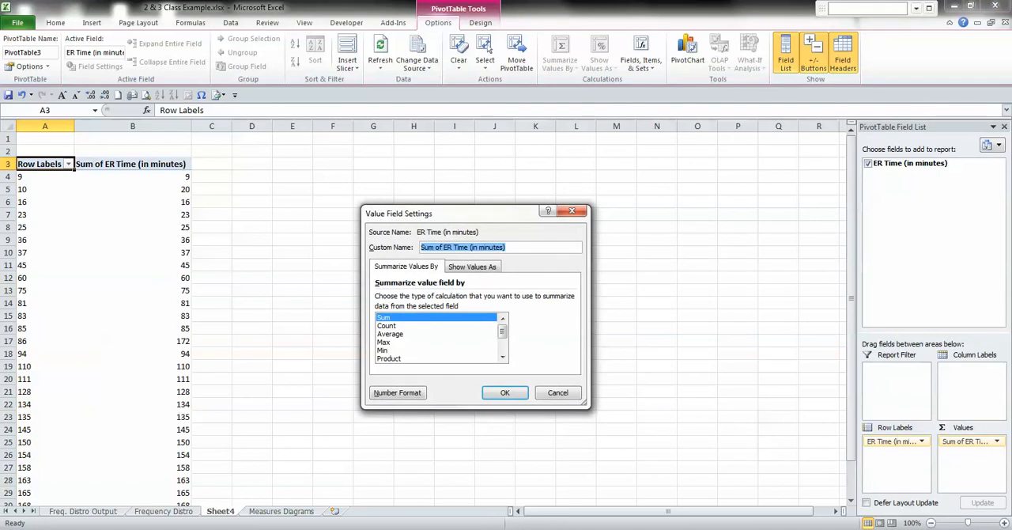
{"action": "left_click", "coordinate": [387, 326]}
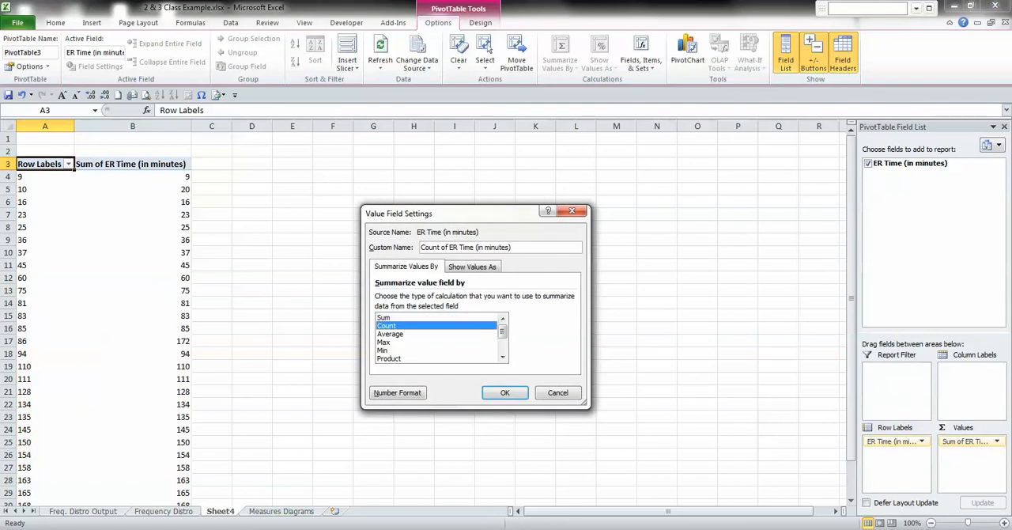
{"action": "left_click", "coordinate": [557, 392]}
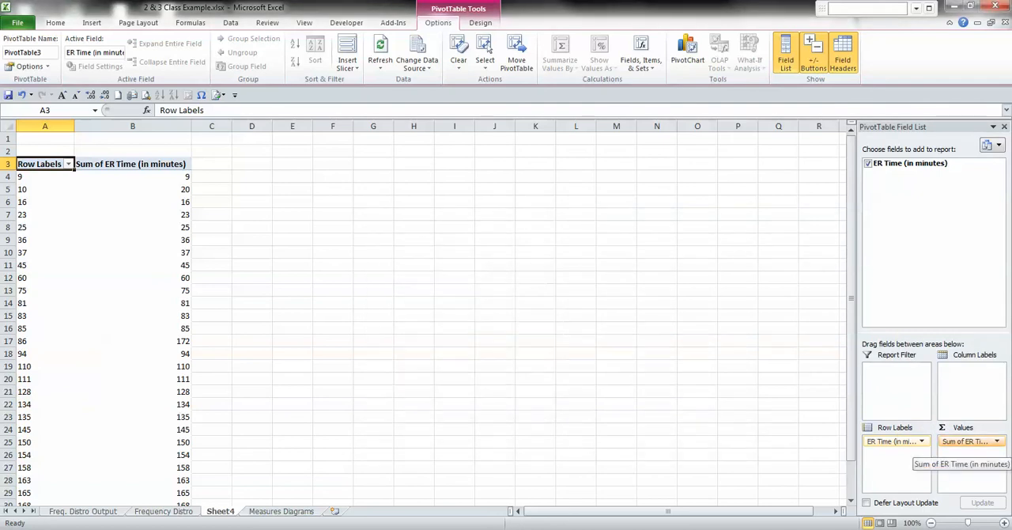
{"action": "left_click", "coordinate": [972, 441]}
{"action": "left_click", "coordinate": [951, 425]}
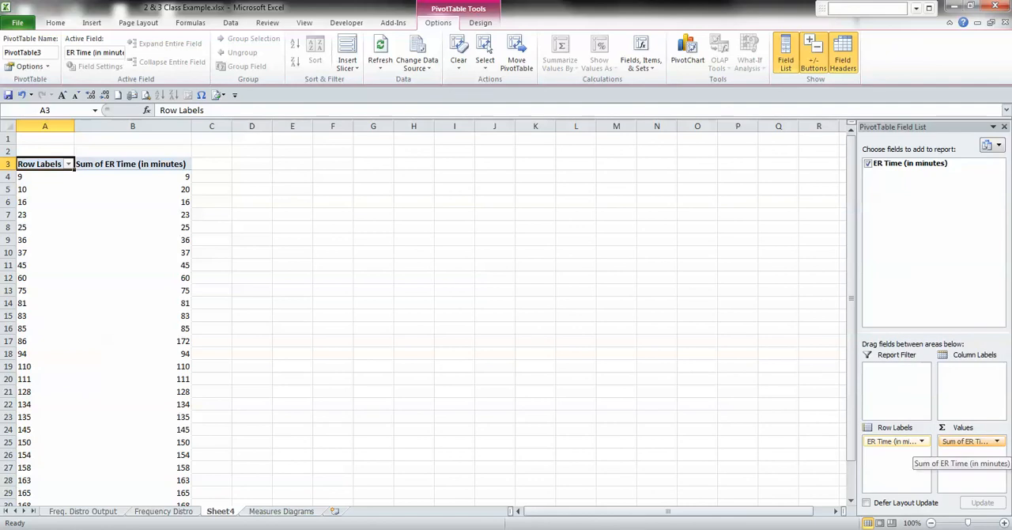
Change the ER Time value field to summarize by Count.
{"action": "left_click", "coordinate": [972, 441]}
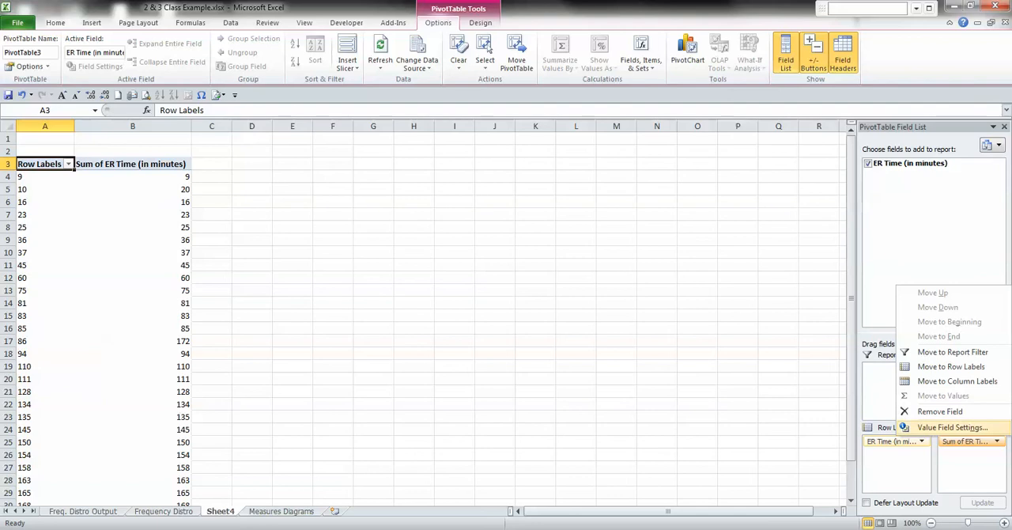
{"action": "left_click", "coordinate": [952, 427]}
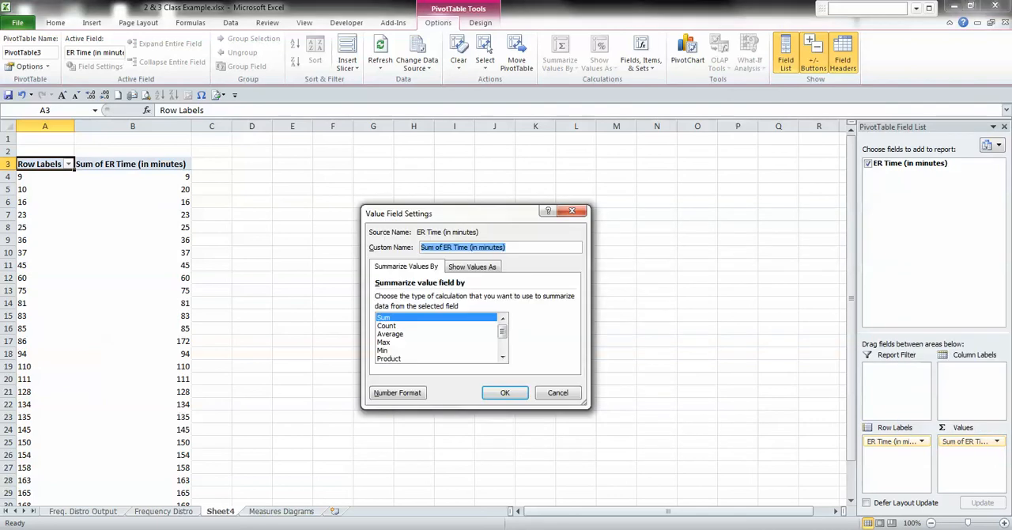
{"action": "left_click", "coordinate": [387, 325]}
{"action": "left_click", "coordinate": [504, 393]}
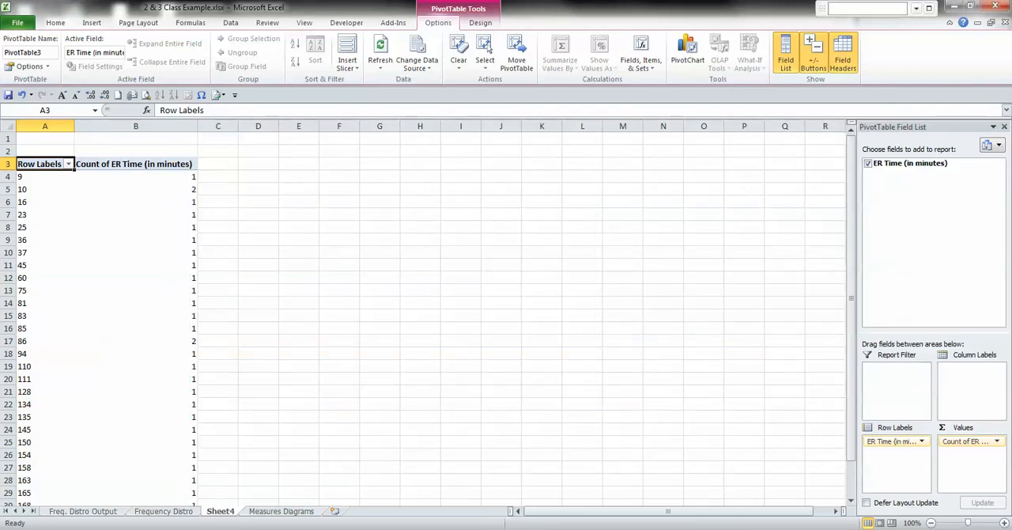
Sort the PivotTable's count of ER Time column from largest to smallest.
{"action": "left_click", "coordinate": [135, 176]}
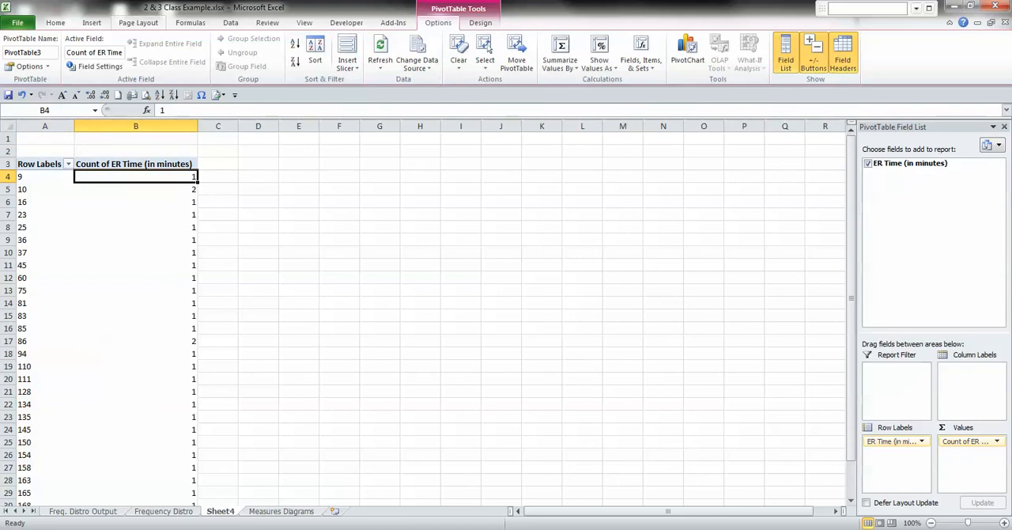
{"action": "left_click", "coordinate": [55, 22]}
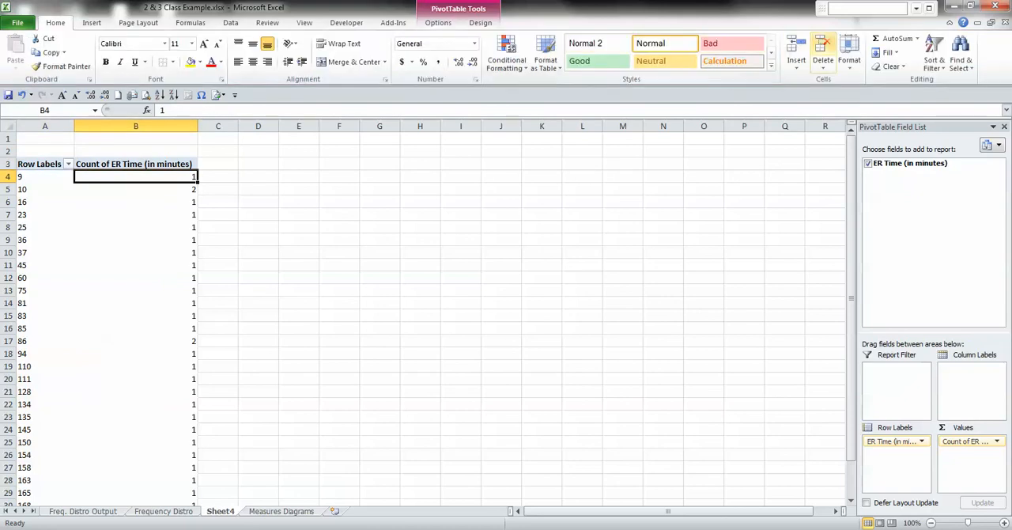
{"action": "left_click", "coordinate": [934, 60]}
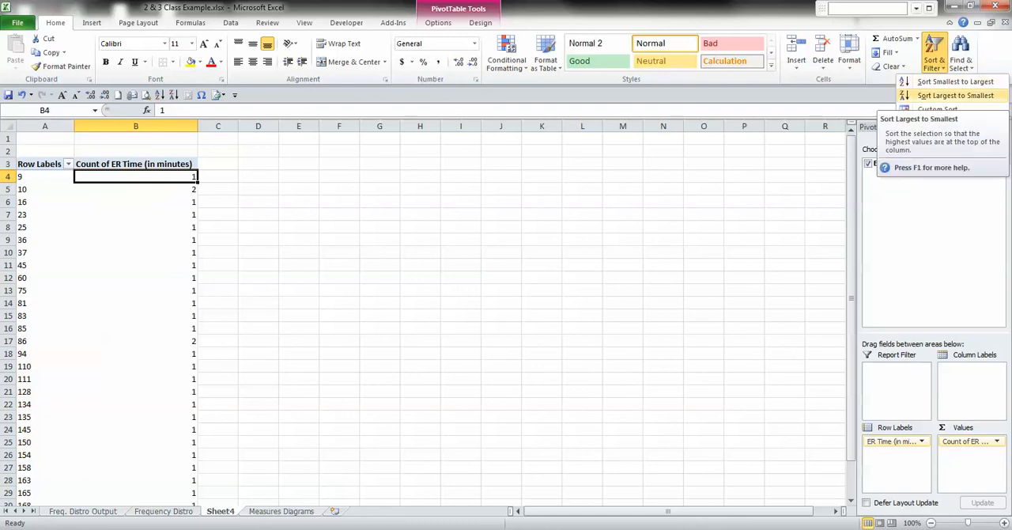
{"action": "left_click", "coordinate": [954, 94]}
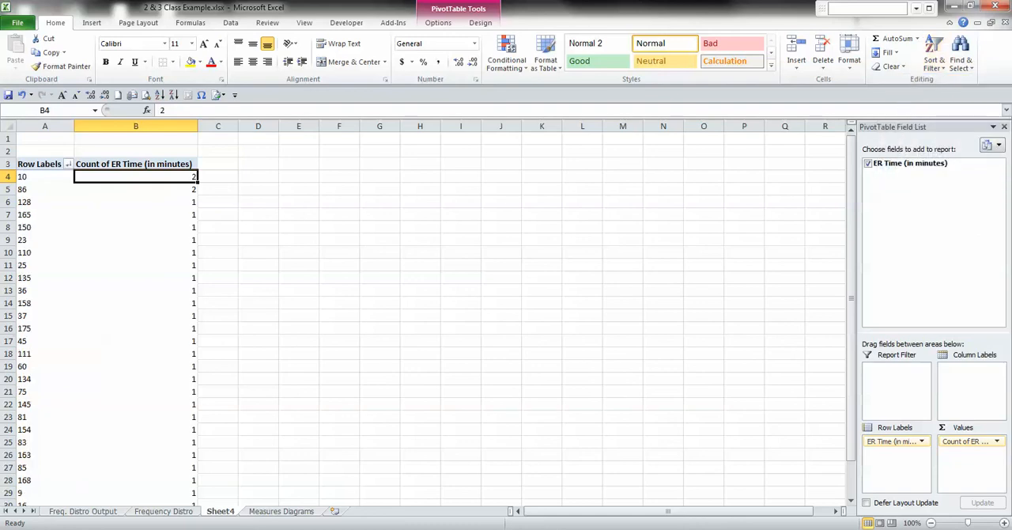
Highlight the PivotTable rows for 10 and 86 in A4:B5 with a yellow fill.
{"action": "left_click_drag", "start_coordinate": [45, 177], "coordinate": [135, 176]}
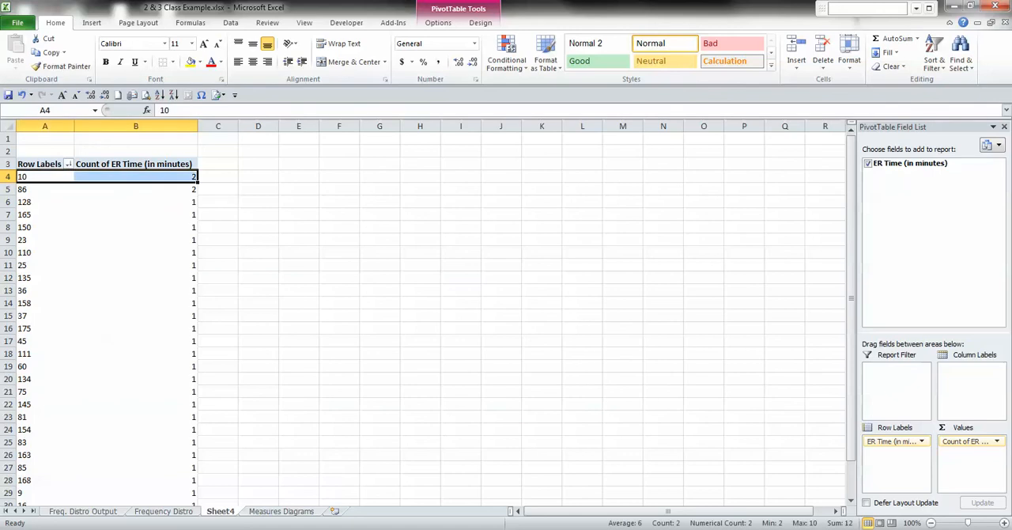
{"action": "key", "text": "shift+Down"}
{"action": "right_click", "coordinate": [111, 181]}
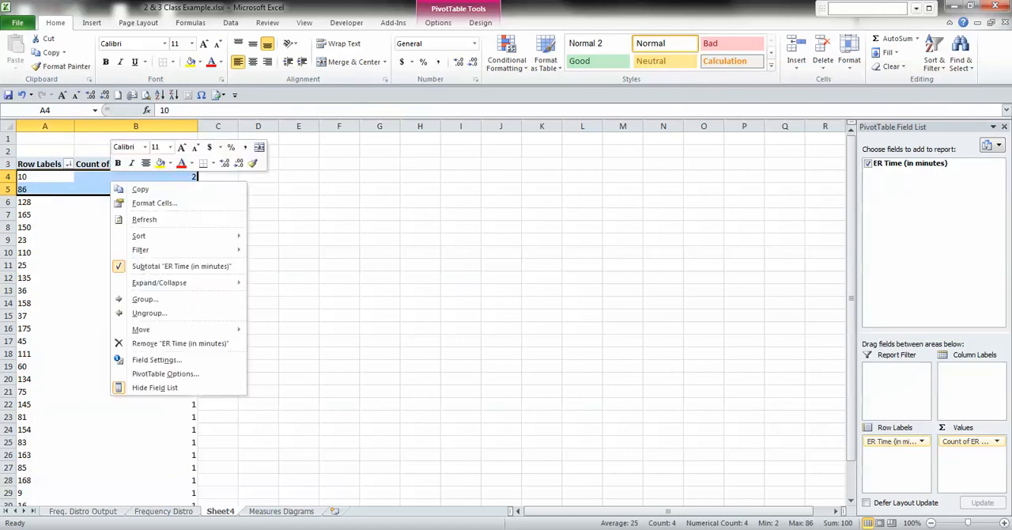
{"action": "left_click", "coordinate": [158, 162]}
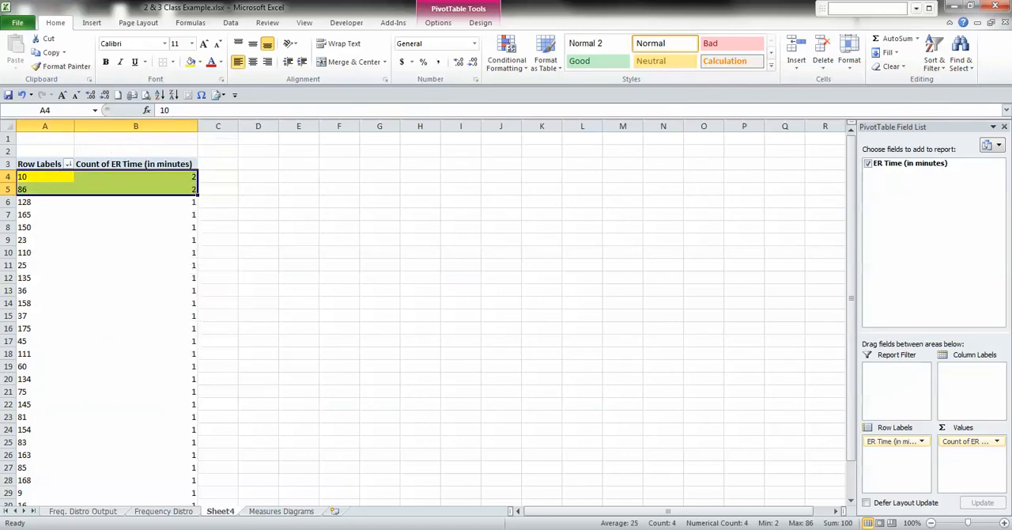